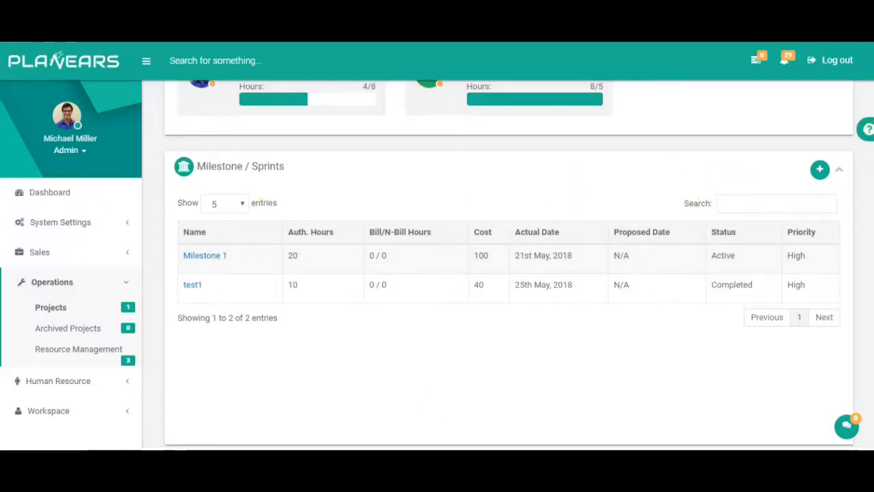
Step: Find the Milestone 1 row, view its details and scroll through them
{"action": "scroll", "coordinate": [508, 265], "scroll_direction": "up", "scroll_amount": 7}
{"action": "scroll", "coordinate": [508, 265], "scroll_direction": "down", "scroll_amount": 1}
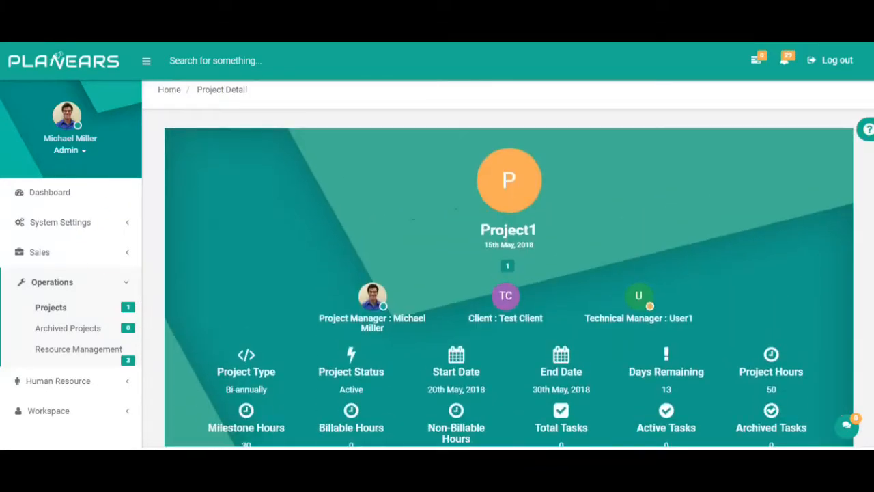
{"action": "scroll", "coordinate": [508, 265], "scroll_direction": "down", "scroll_amount": 6}
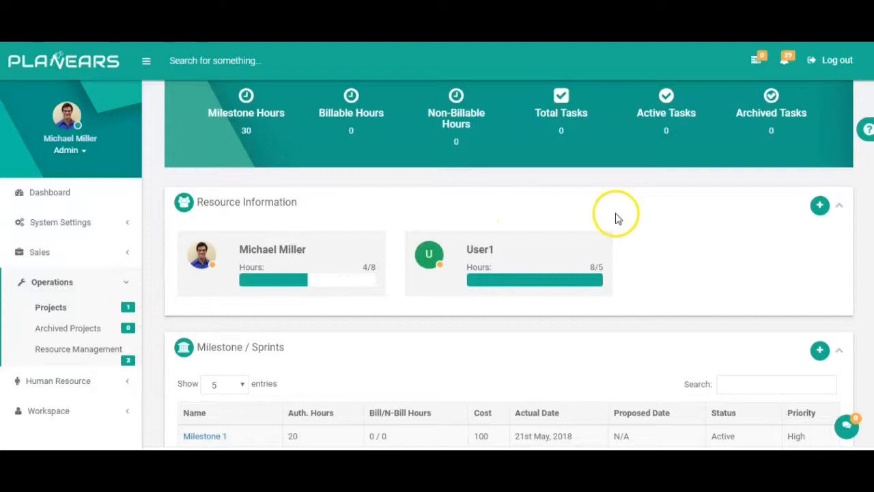
{"action": "scroll", "coordinate": [508, 265], "scroll_direction": "down", "scroll_amount": 3}
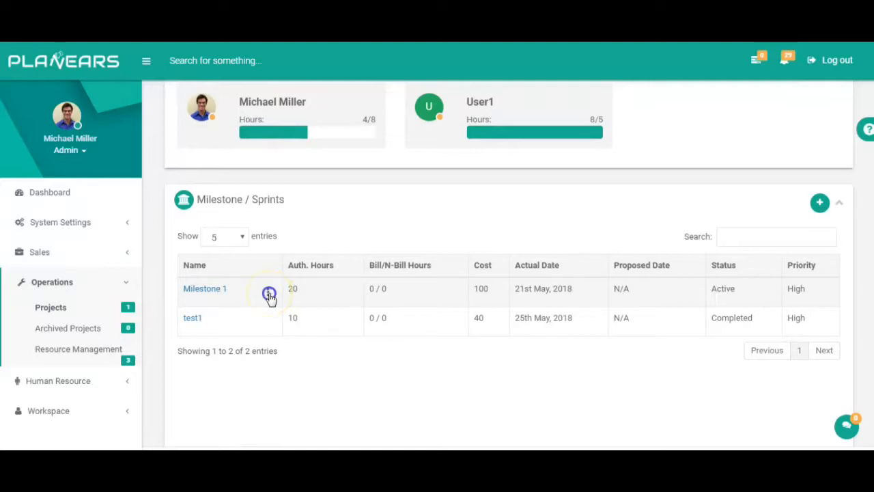
{"action": "left_click", "coordinate": [269, 294]}
{"action": "left_click", "coordinate": [204, 337]}
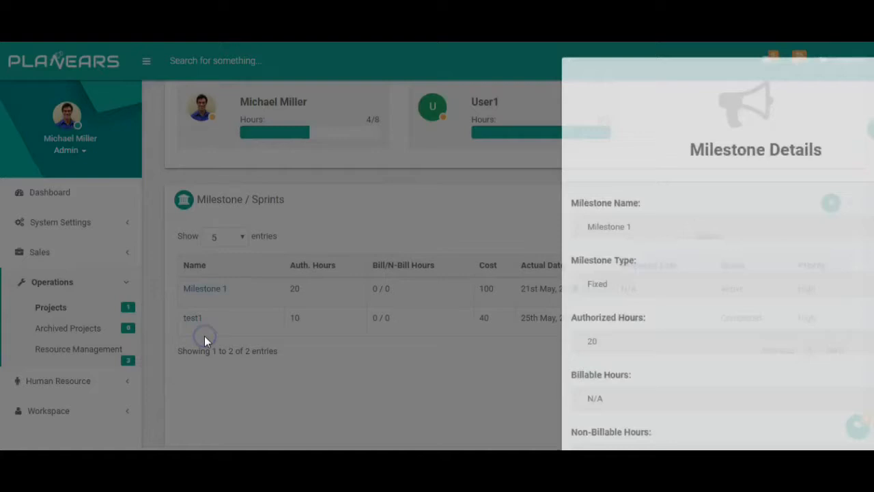
{"action": "scroll", "coordinate": [437, 245], "scroll_direction": "down", "scroll_amount": 1}
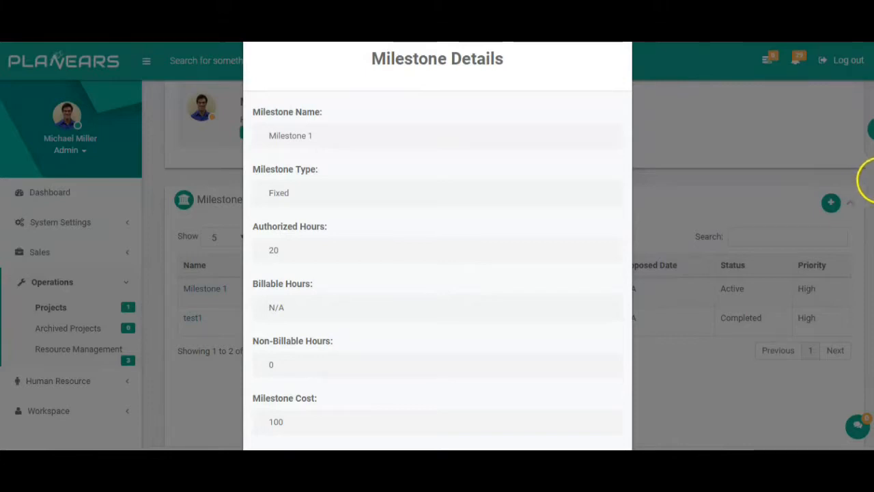
{"action": "scroll", "coordinate": [866, 179], "scroll_direction": "down", "scroll_amount": 2}
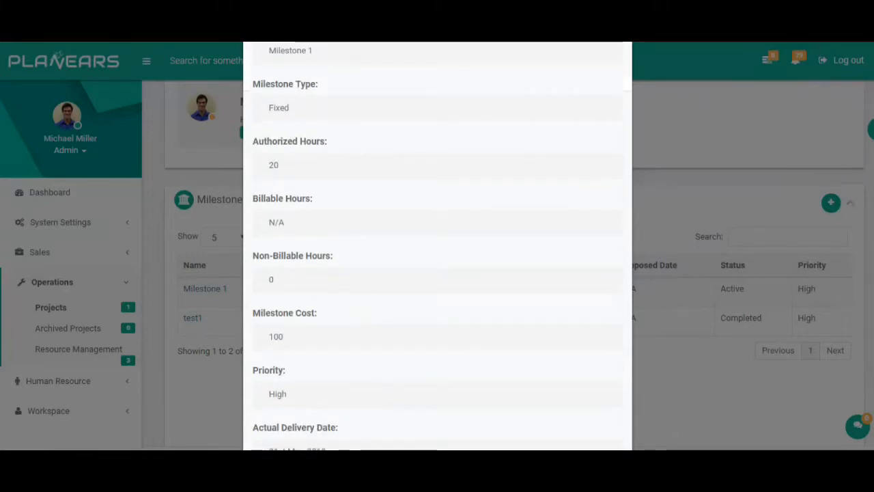
{"action": "scroll", "coordinate": [438, 246], "scroll_direction": "down", "scroll_amount": 1}
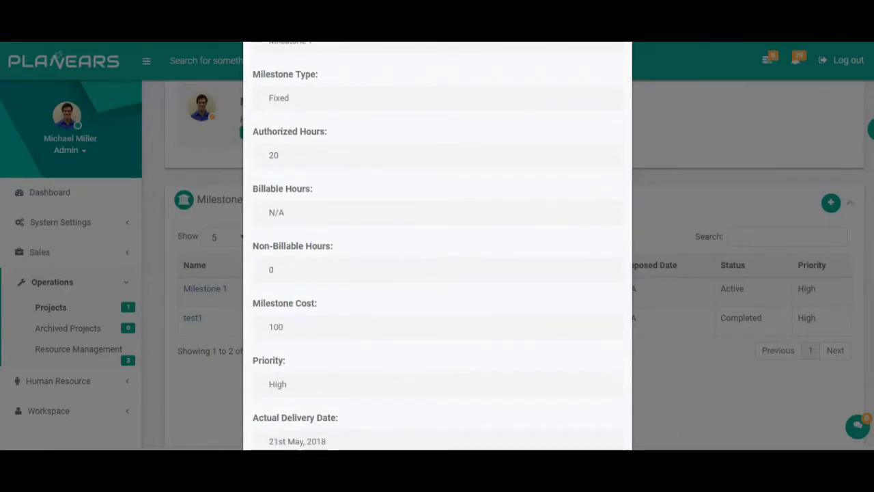
{"action": "scroll", "coordinate": [438, 246], "scroll_direction": "down", "scroll_amount": 3}
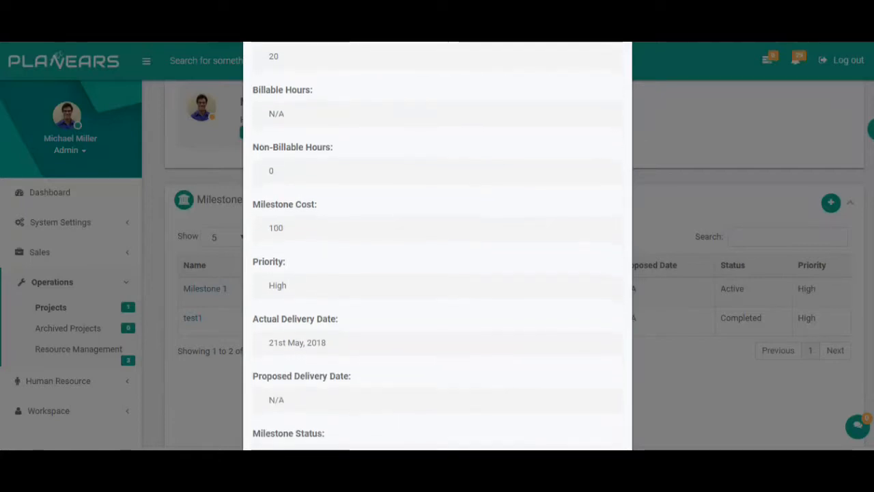
{"action": "scroll", "coordinate": [437, 245], "scroll_direction": "down", "scroll_amount": 2}
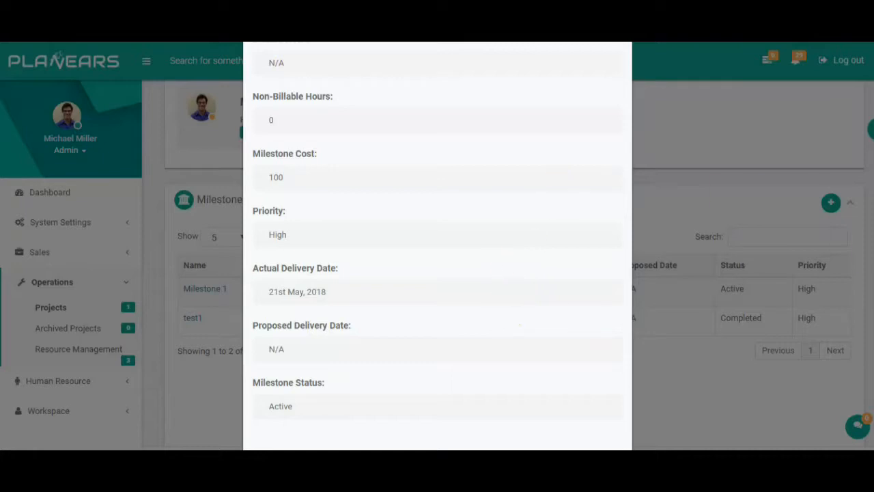
{"action": "scroll", "coordinate": [437, 246], "scroll_direction": "up", "scroll_amount": 10}
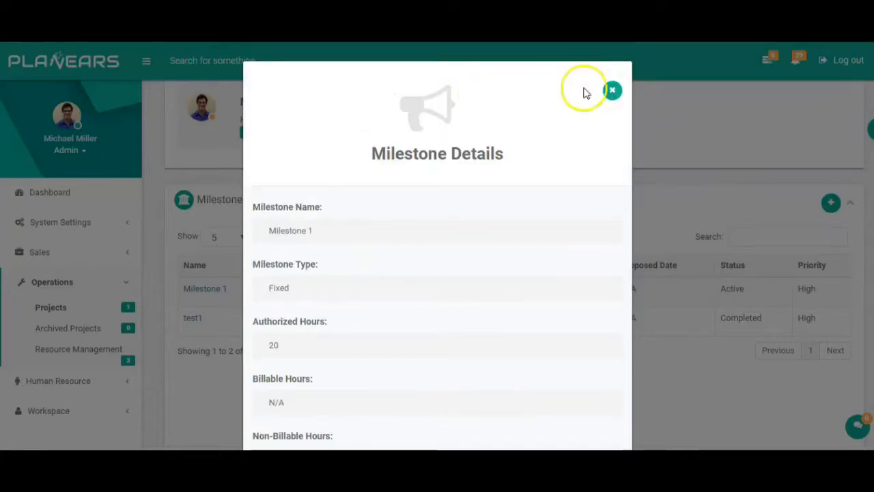
Step: Close the details and check Milestone 1's edit form without making changes
{"action": "left_click", "coordinate": [617, 98]}
{"action": "left_click", "coordinate": [268, 292]}
{"action": "left_click", "coordinate": [199, 361]}
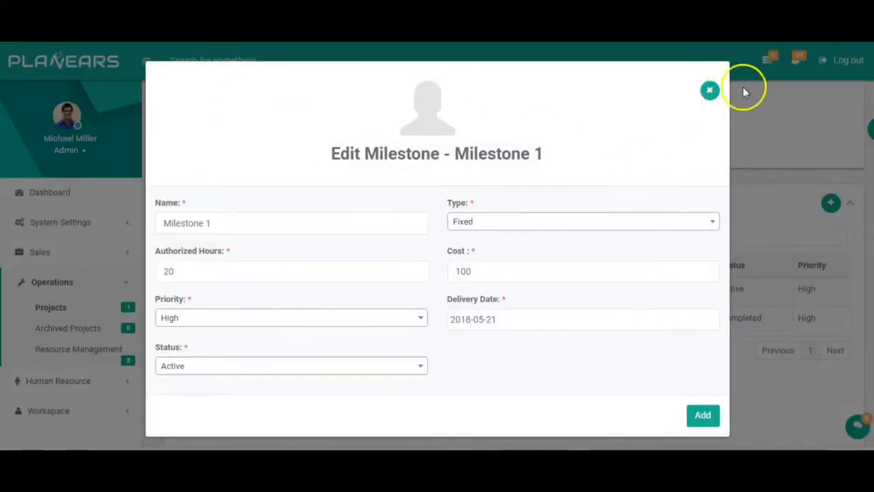
{"action": "left_click", "coordinate": [709, 91]}
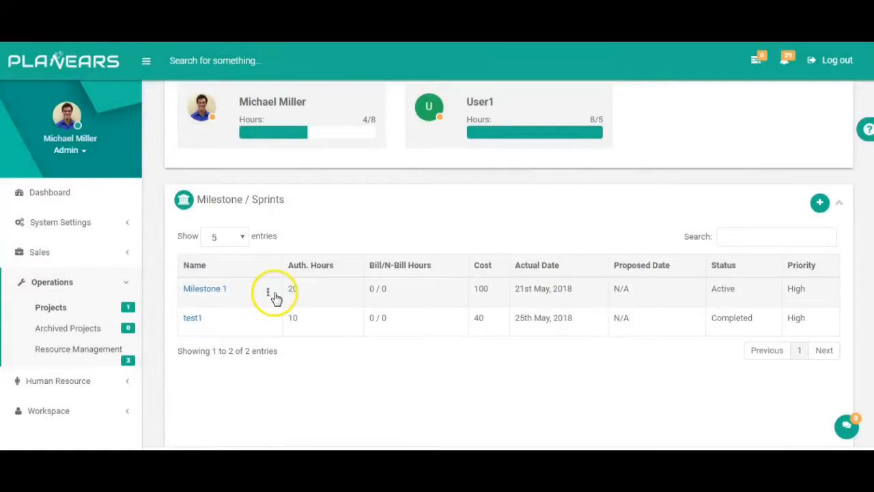
Step: Open Milestone 1's sprint board and add a To Do pillar
{"action": "left_click", "coordinate": [270, 293]}
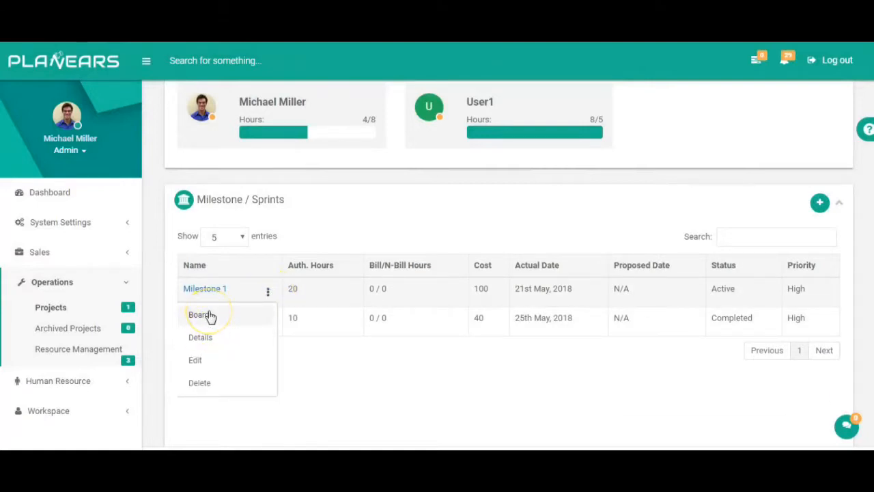
{"action": "left_click", "coordinate": [209, 315]}
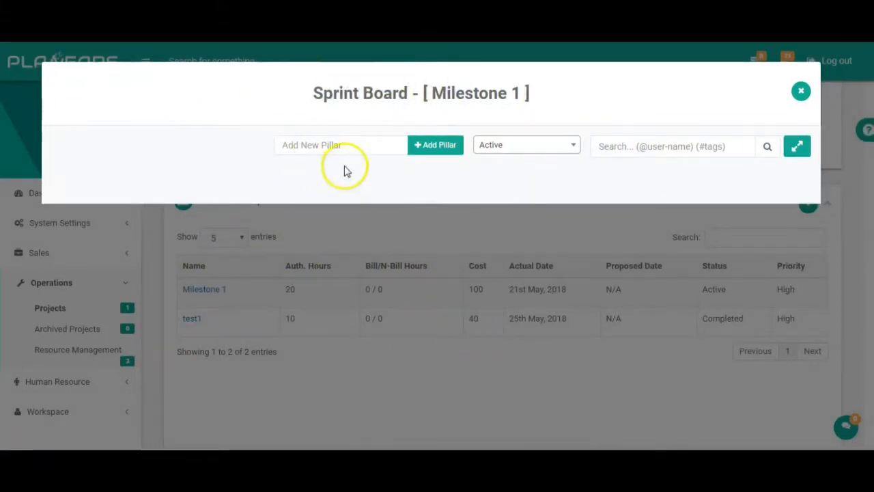
{"action": "left_click", "coordinate": [371, 150]}
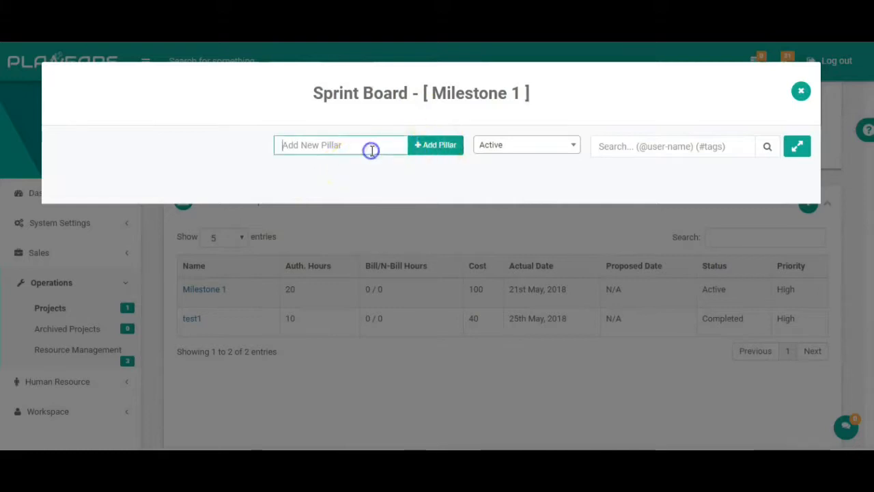
{"action": "type", "text": "To TO"}
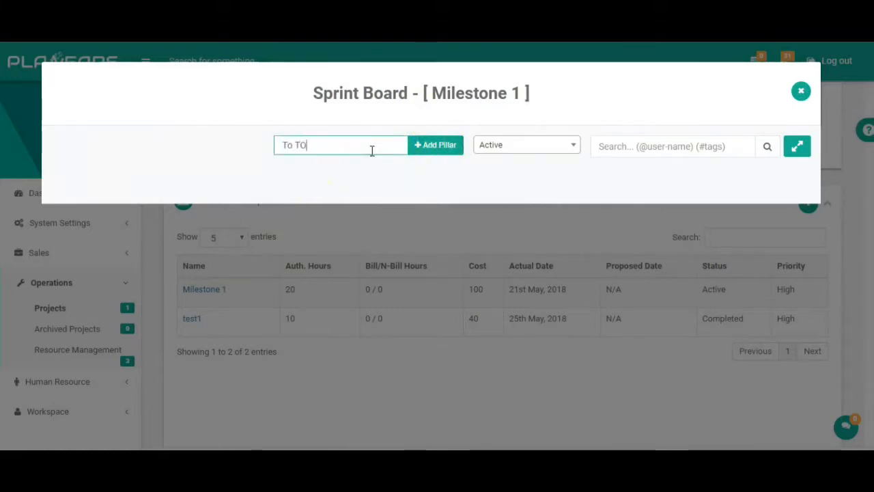
{"action": "key", "text": "BackSpace"}
{"action": "key", "text": "BackSpace"}
{"action": "type", "text": "Do"}
{"action": "left_click", "coordinate": [426, 144]}
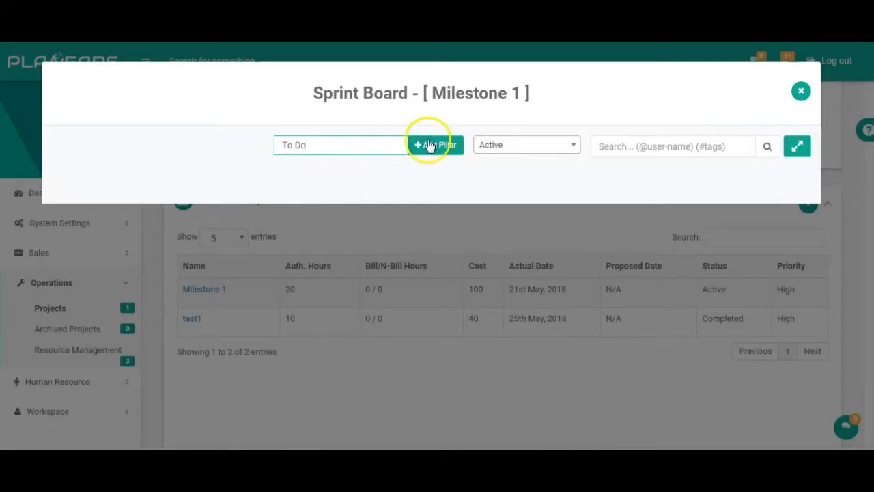
Step: Add the In Progress and Done pillars to the board
{"action": "left_click", "coordinate": [343, 164]}
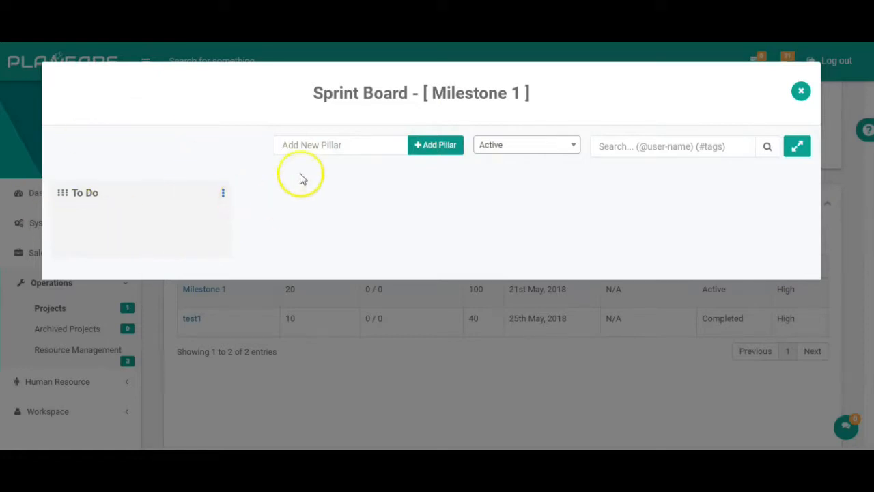
{"action": "left_click", "coordinate": [326, 145]}
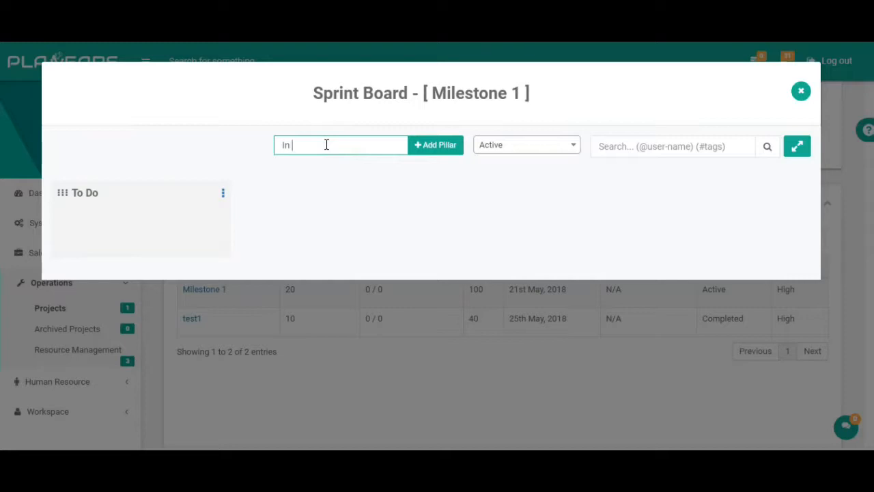
{"action": "left_click", "coordinate": [440, 150]}
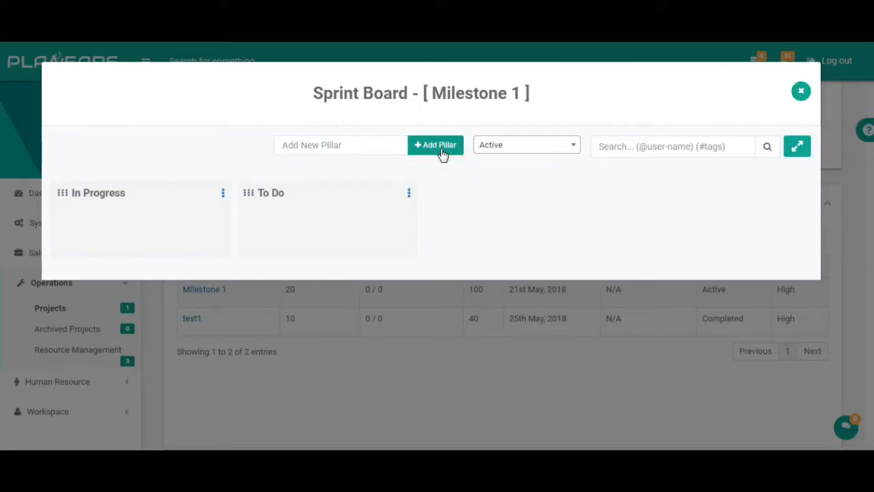
{"action": "left_click", "coordinate": [399, 144]}
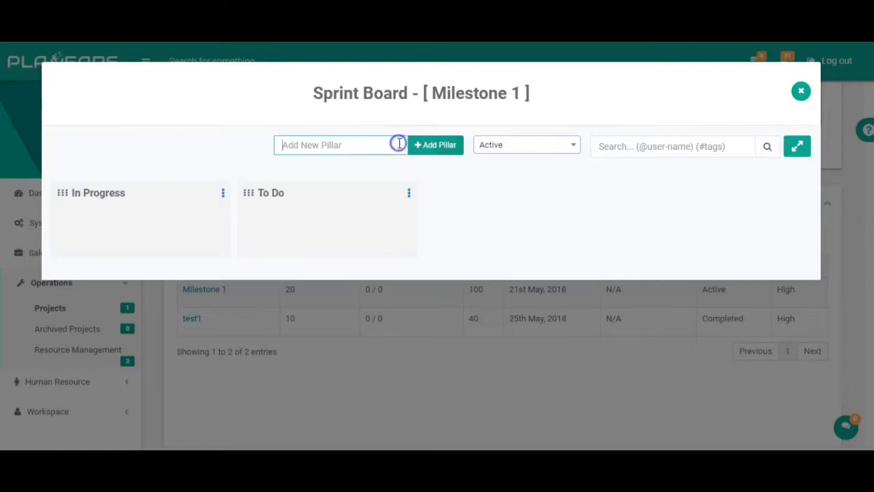
{"action": "type", "text": "Done"}
{"action": "left_click", "coordinate": [429, 145]}
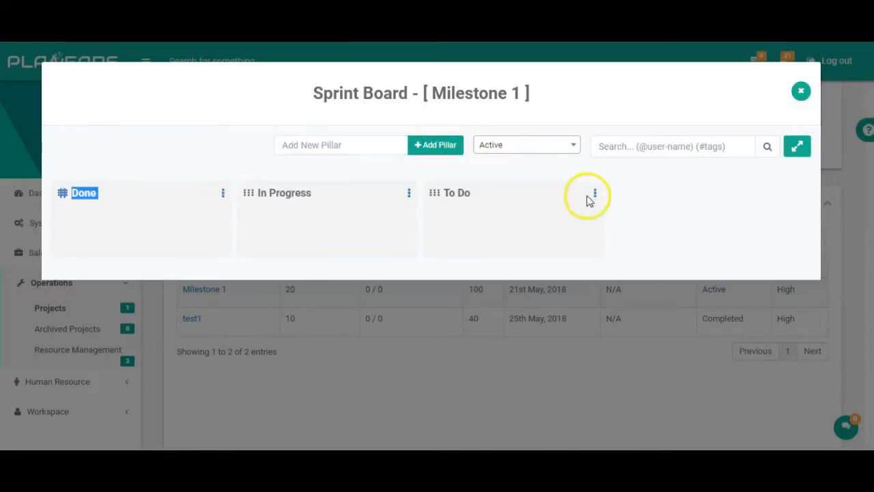
Step: Expand the board, drag Done to the far right and In Progress between To Do and Done
{"action": "left_click", "coordinate": [803, 148]}
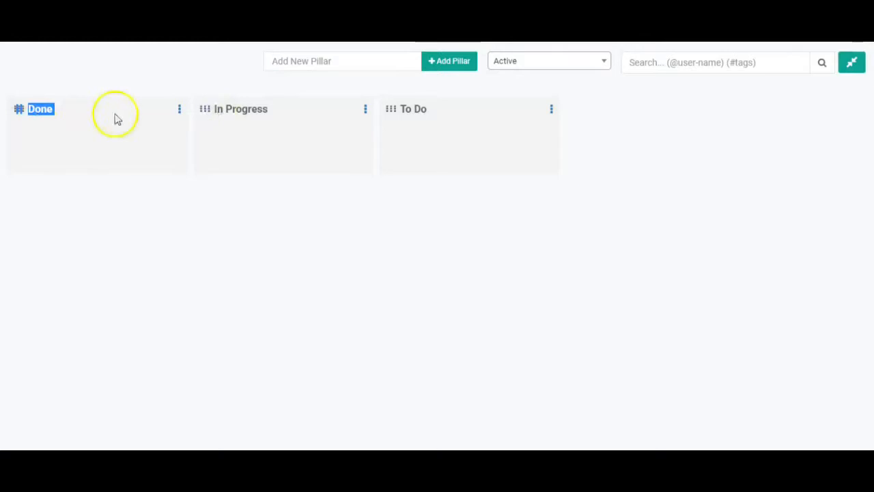
{"action": "left_click", "coordinate": [86, 208]}
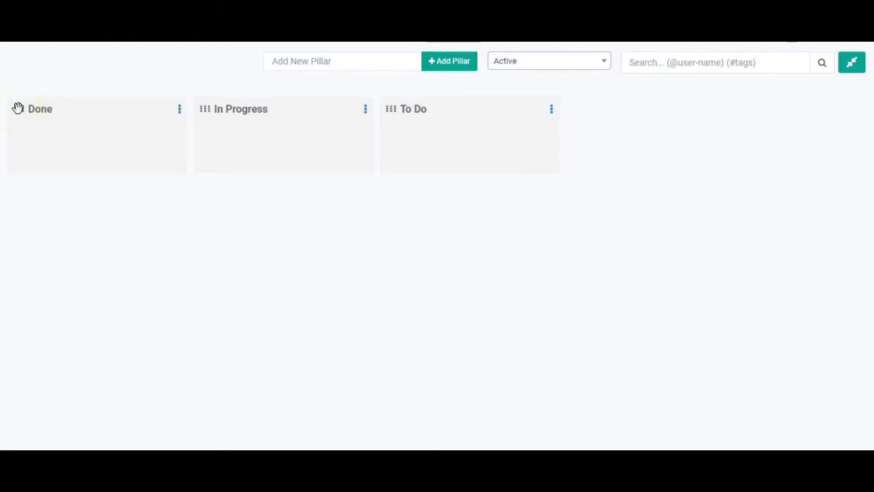
{"action": "left_click_drag", "start_coordinate": [18, 108], "coordinate": [262, 117]}
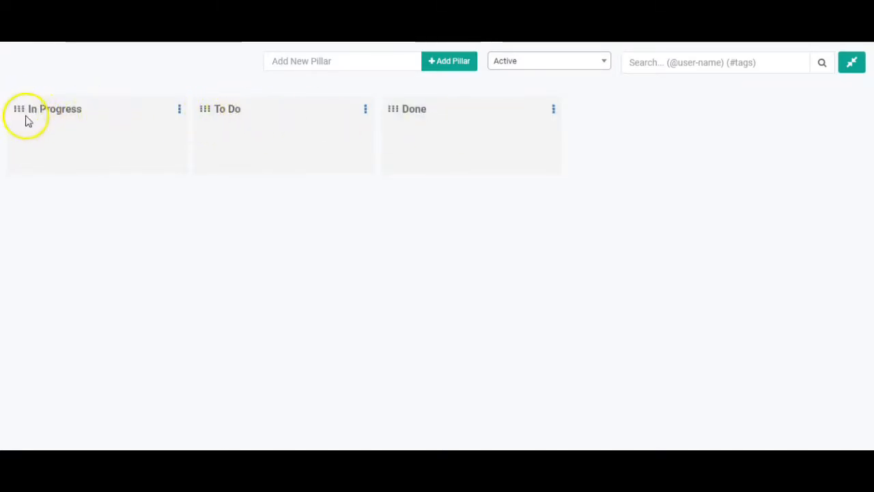
{"action": "left_click_drag", "start_coordinate": [19, 109], "coordinate": [283, 123]}
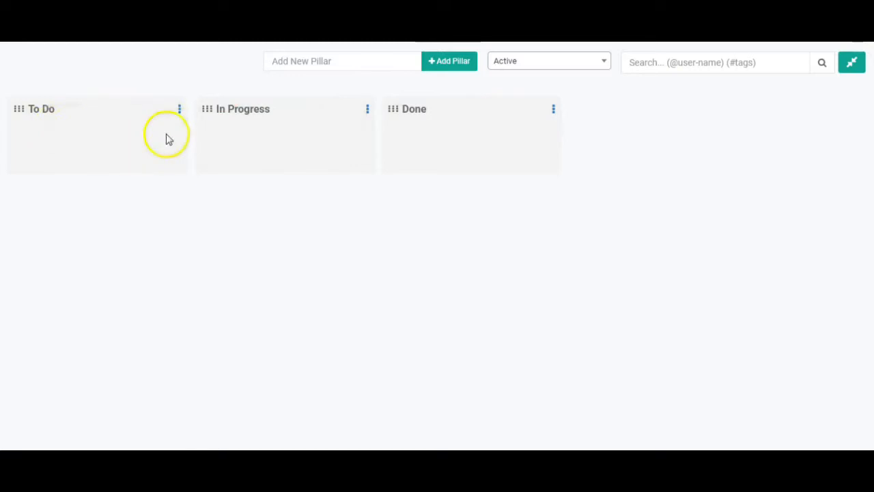
Step: Create the Task 1 card in the To Do pillar
{"action": "left_click", "coordinate": [180, 110]}
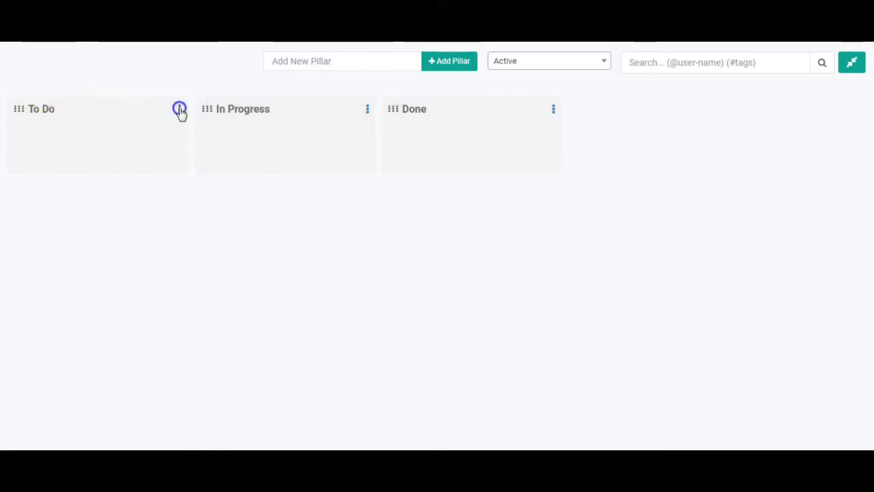
{"action": "left_click", "coordinate": [130, 135]}
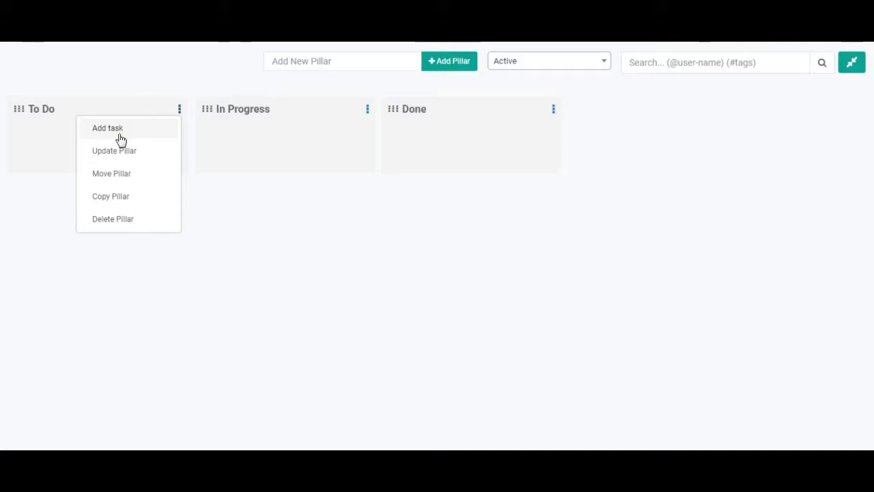
{"action": "left_click", "coordinate": [120, 139]}
{"action": "left_click", "coordinate": [85, 170]}
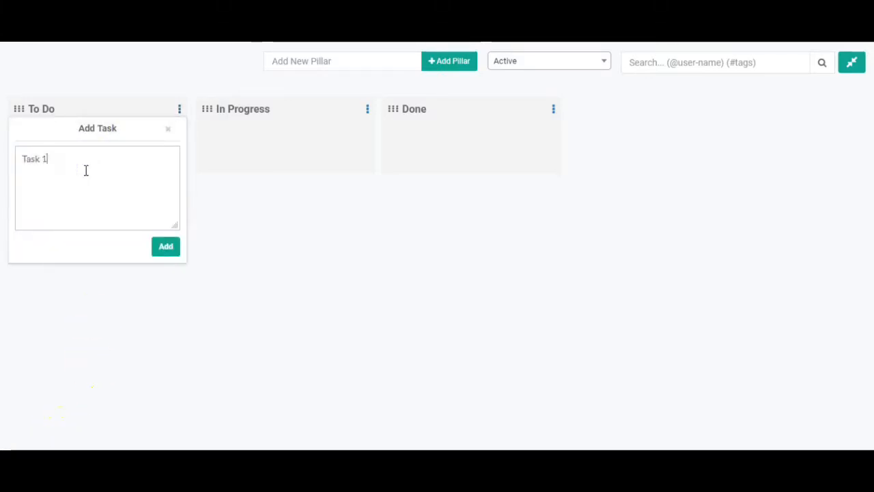
{"action": "left_click", "coordinate": [163, 249]}
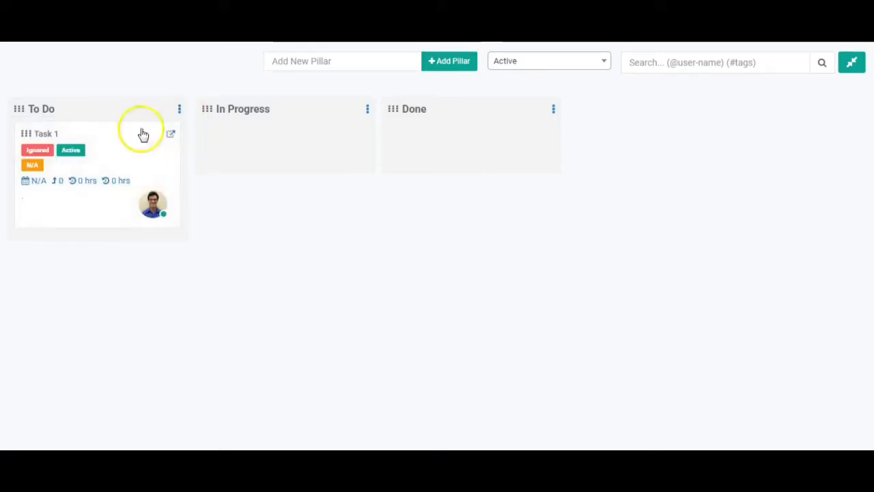
Step: Add Task 2 and Task 3 cards to the To Do pillar
{"action": "left_click", "coordinate": [178, 112]}
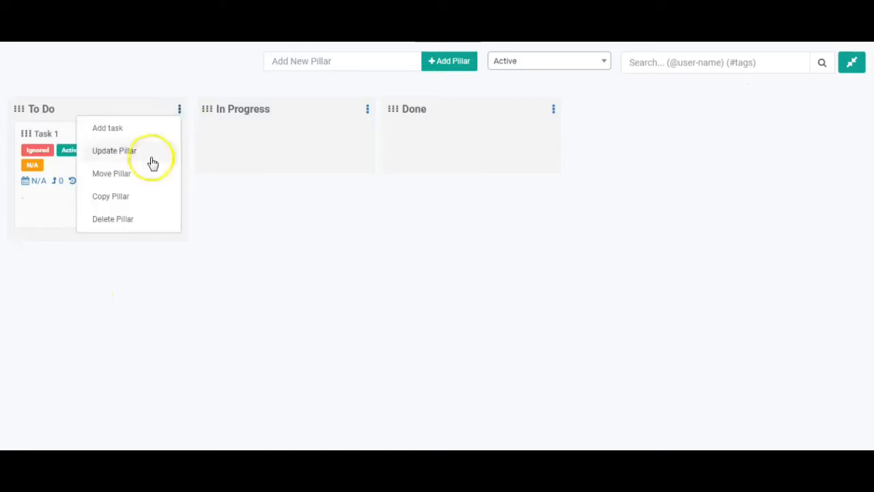
{"action": "left_click", "coordinate": [108, 128]}
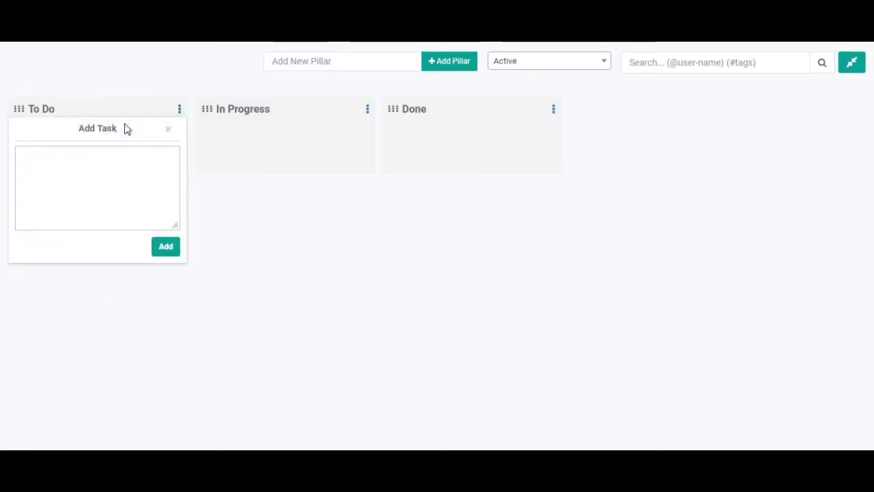
{"action": "left_click", "coordinate": [165, 246]}
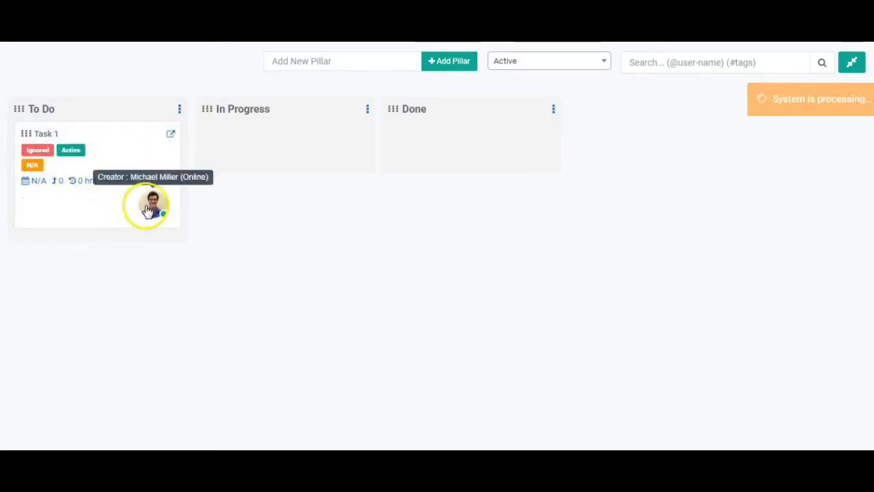
{"action": "left_click", "coordinate": [179, 110]}
{"action": "left_click", "coordinate": [140, 132]}
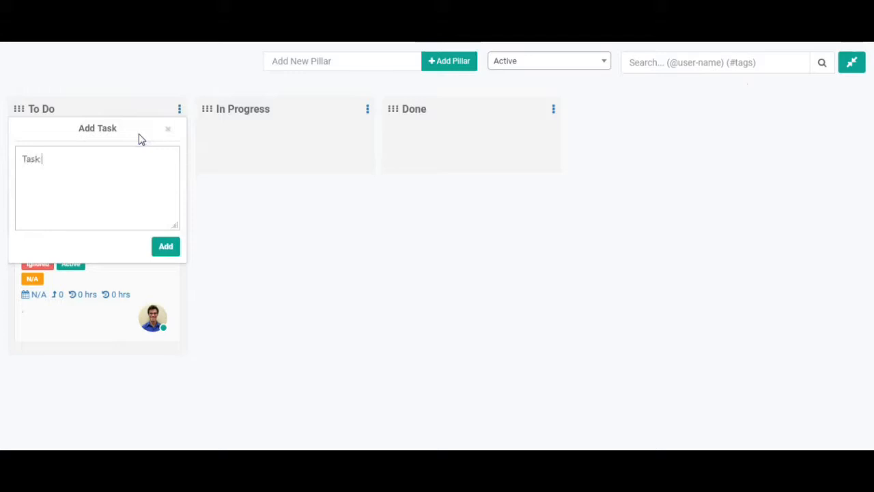
{"action": "left_click", "coordinate": [167, 246]}
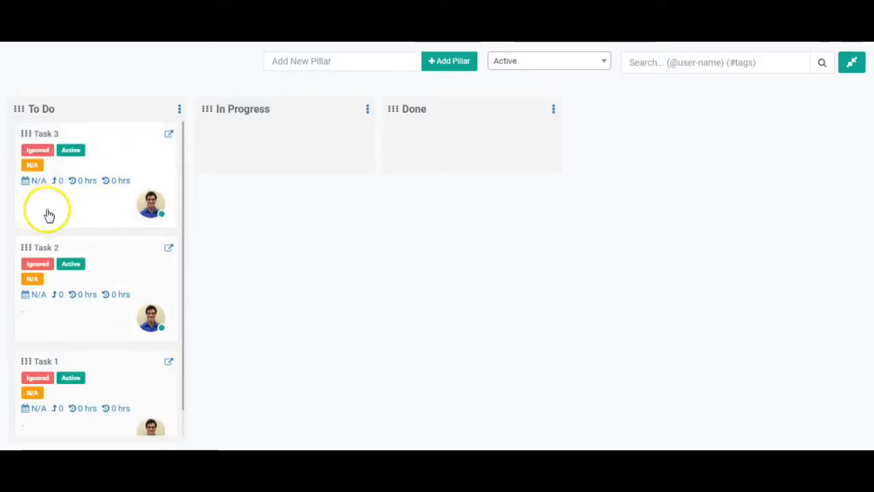
Step: Drag Task 2 into In Progress and Task 3 into Done, then select Task 1's card
{"action": "left_click_drag", "start_coordinate": [25, 249], "coordinate": [225, 146]}
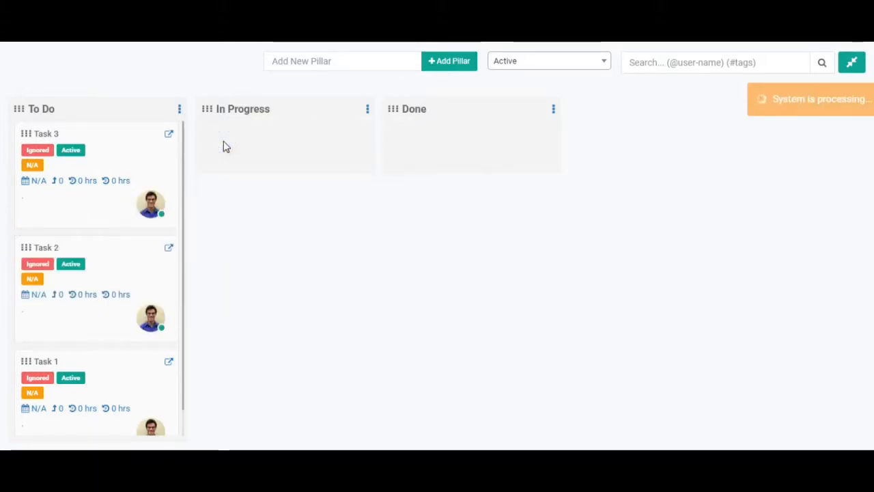
{"action": "left_click_drag", "start_coordinate": [25, 248], "coordinate": [221, 135]}
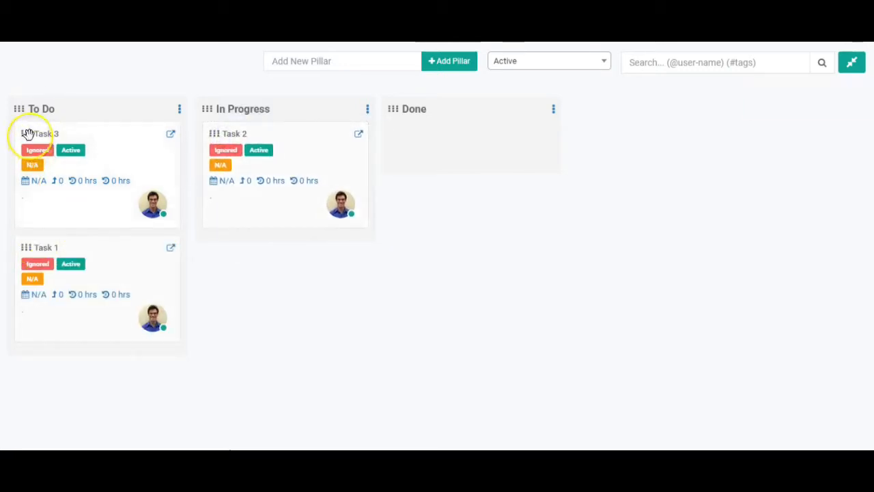
{"action": "left_click_drag", "start_coordinate": [29, 134], "coordinate": [404, 146]}
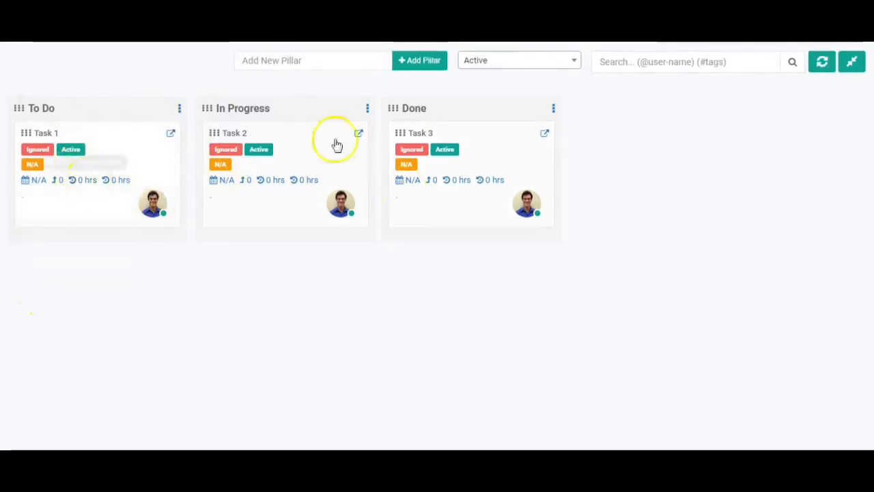
{"action": "left_click", "coordinate": [170, 134]}
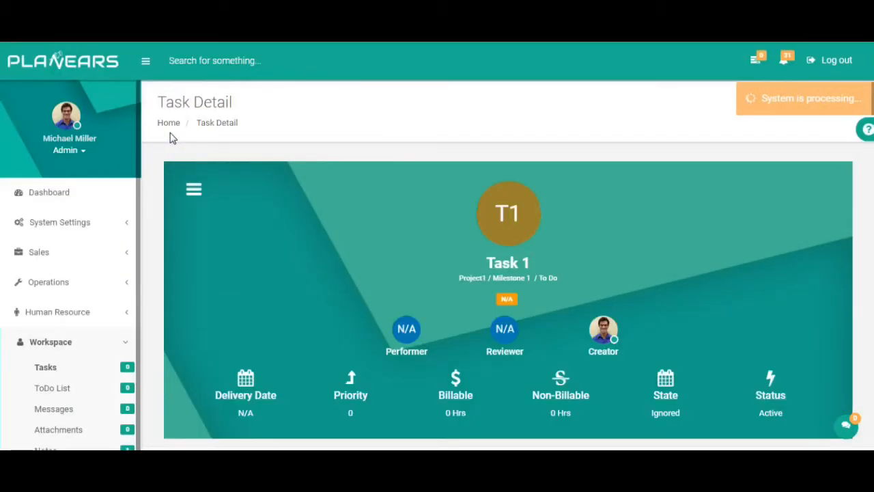
Step: Open Task 1's detail page and scroll down to the empty Description and back up
{"action": "left_click", "coordinate": [460, 276]}
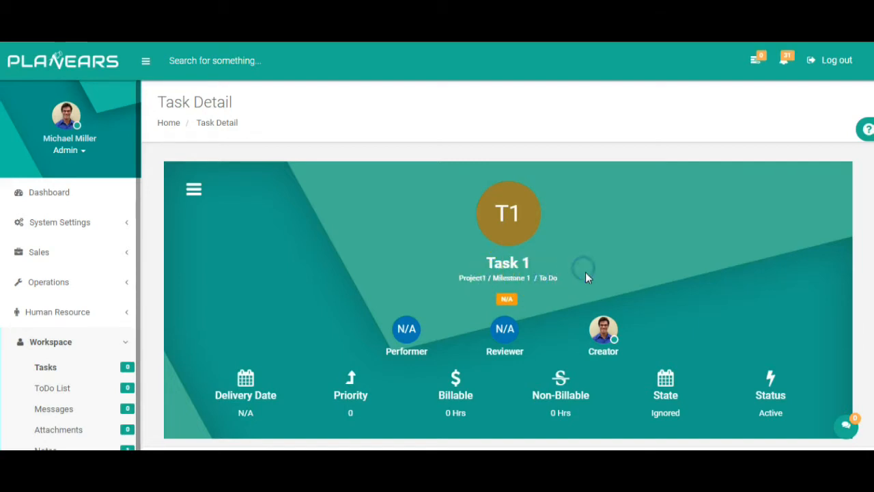
{"action": "scroll", "coordinate": [871, 102], "scroll_direction": "down", "scroll_amount": 3}
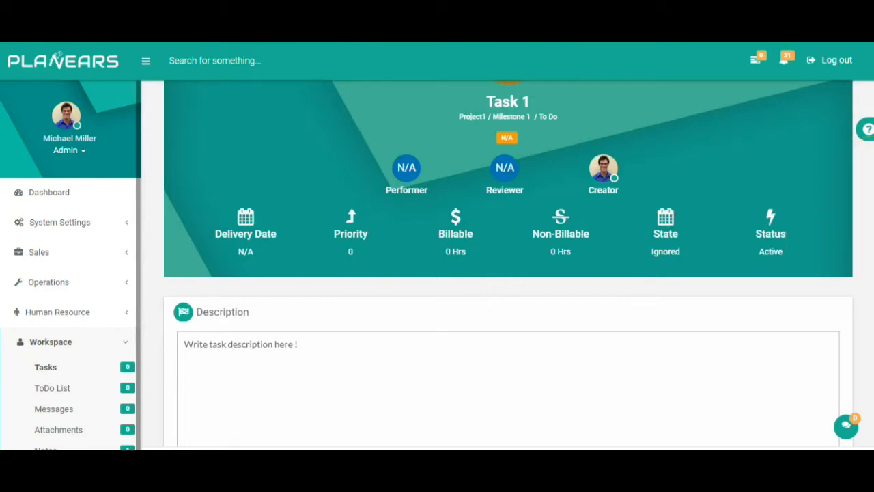
{"action": "scroll", "coordinate": [434, 152], "scroll_direction": "up", "scroll_amount": 2}
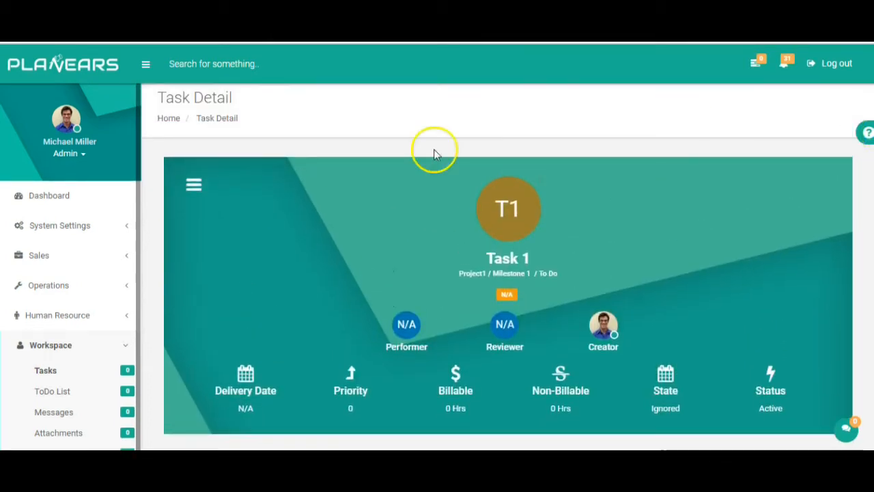
Step: Assign user U as Task 1's performer, then bring up the Assign Reviewer dialog
{"action": "left_click", "coordinate": [194, 185]}
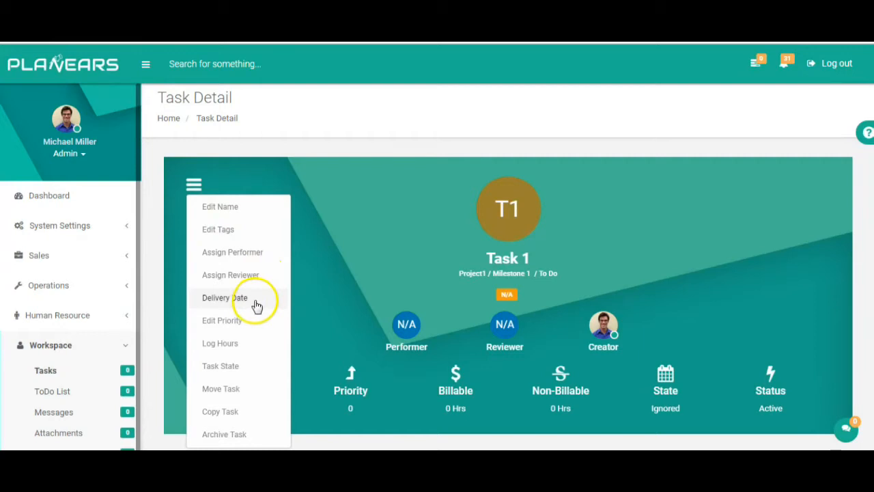
{"action": "left_click", "coordinate": [226, 254]}
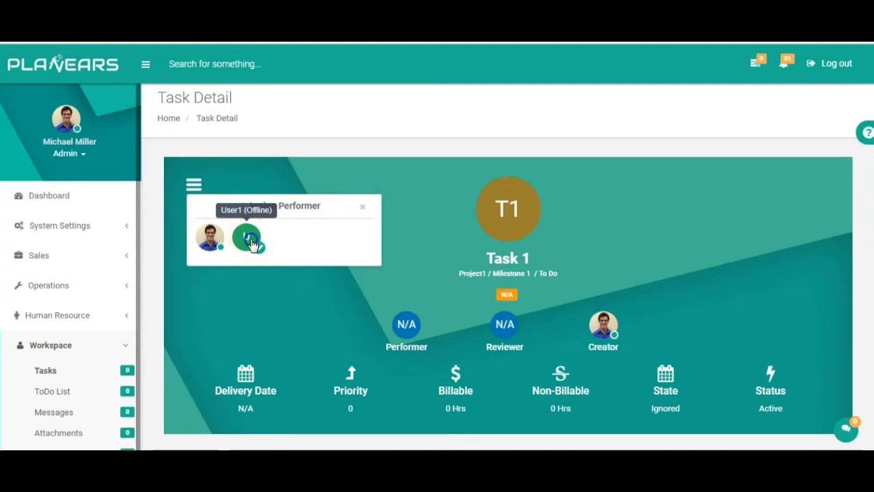
{"action": "left_click", "coordinate": [250, 239]}
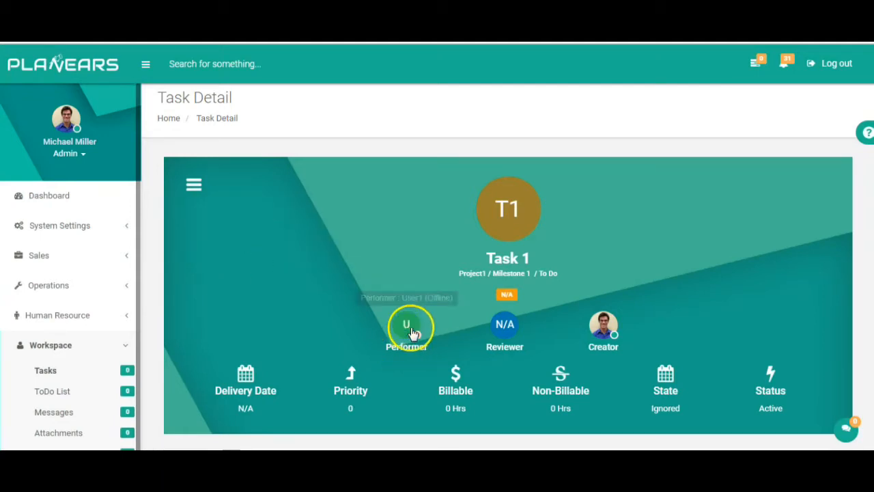
{"action": "left_click", "coordinate": [196, 191]}
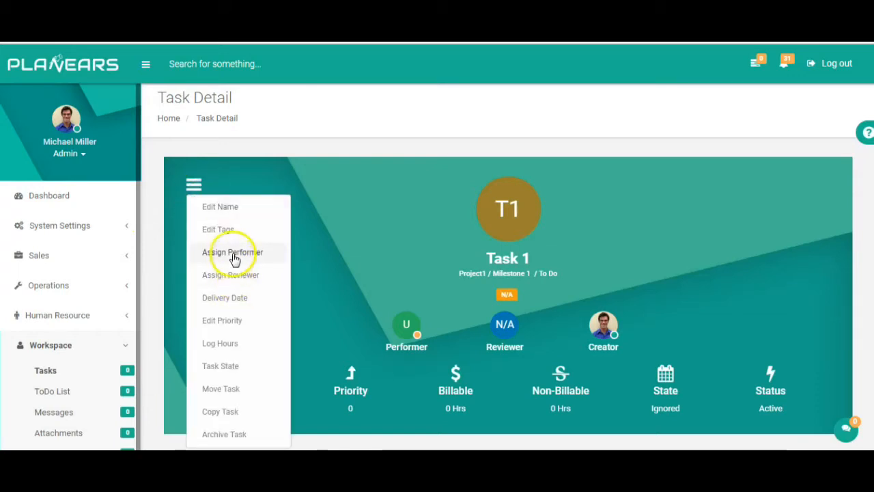
{"action": "left_click", "coordinate": [235, 276]}
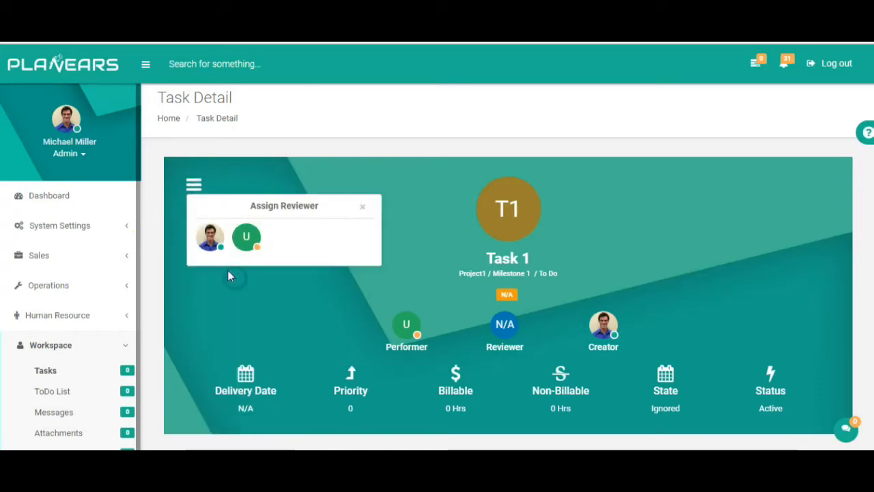
Step: Pick the admin's avatar as Task 1's reviewer
{"action": "left_click", "coordinate": [209, 235]}
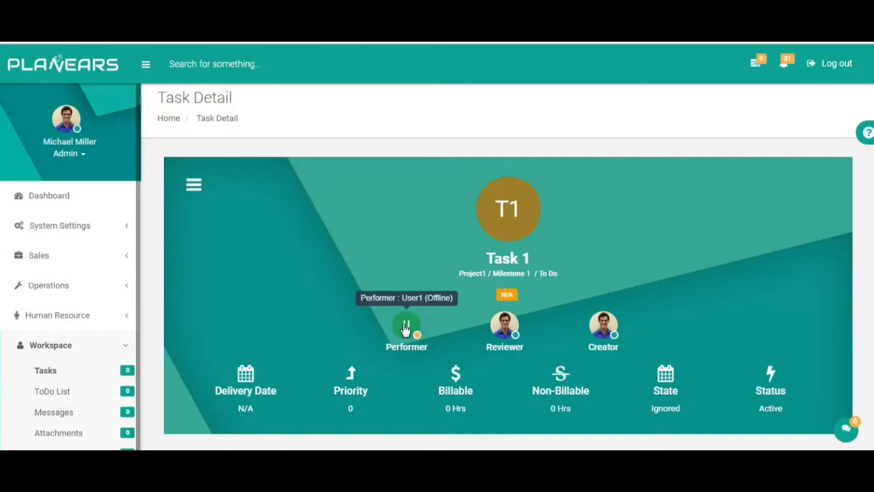
{"action": "left_click", "coordinate": [194, 185]}
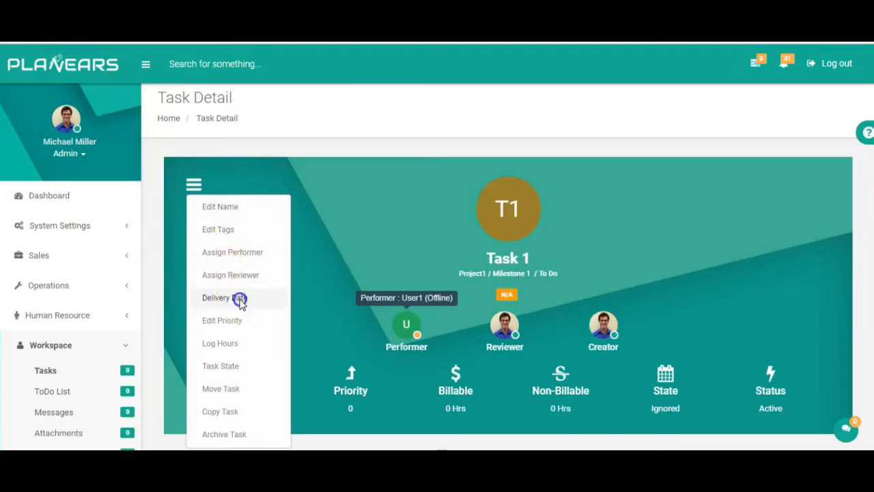
Step: Set Task 1's delivery date to 21 May 2018 and its priority to 10
{"action": "left_click", "coordinate": [236, 298]}
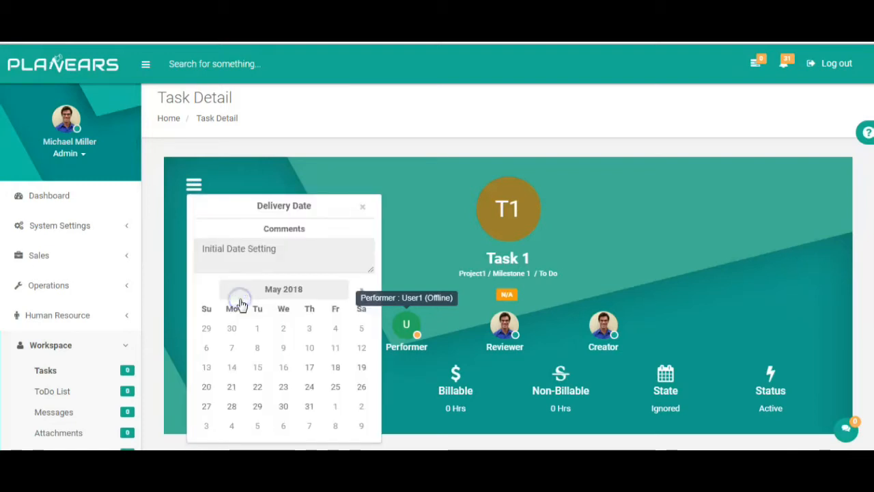
{"action": "left_click", "coordinate": [232, 387]}
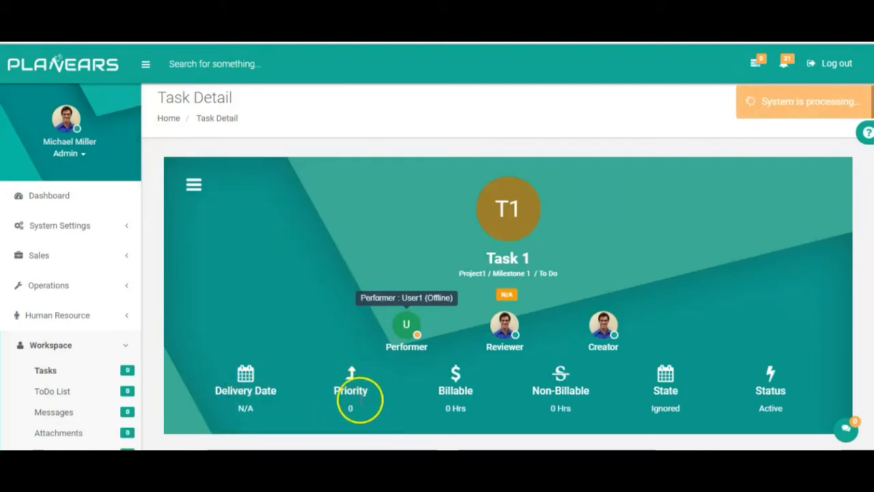
{"action": "left_click", "coordinate": [195, 184]}
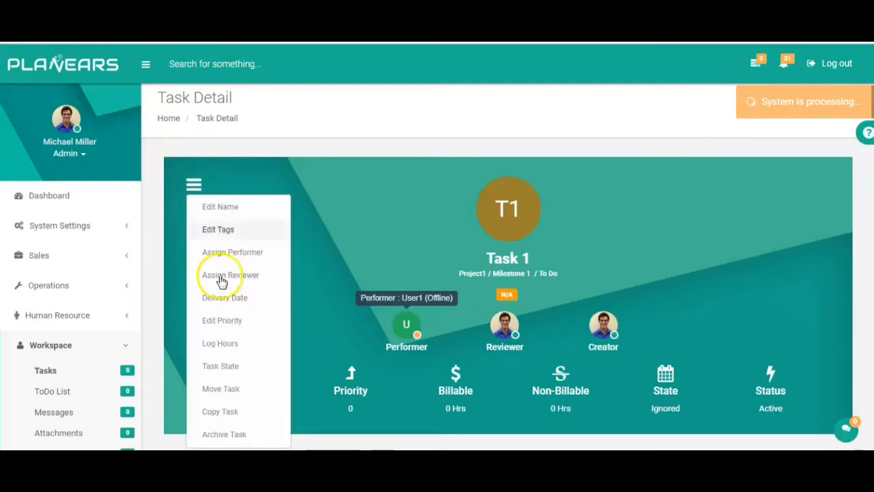
{"action": "left_click", "coordinate": [235, 321]}
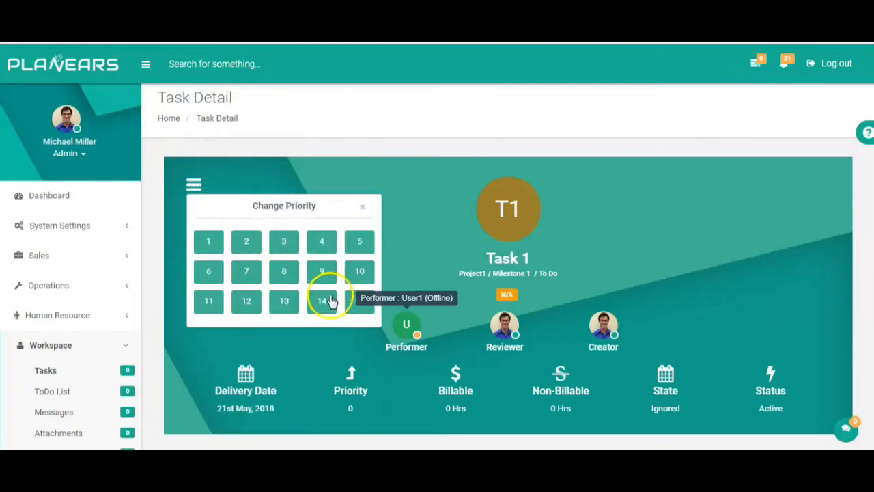
{"action": "left_click", "coordinate": [358, 268]}
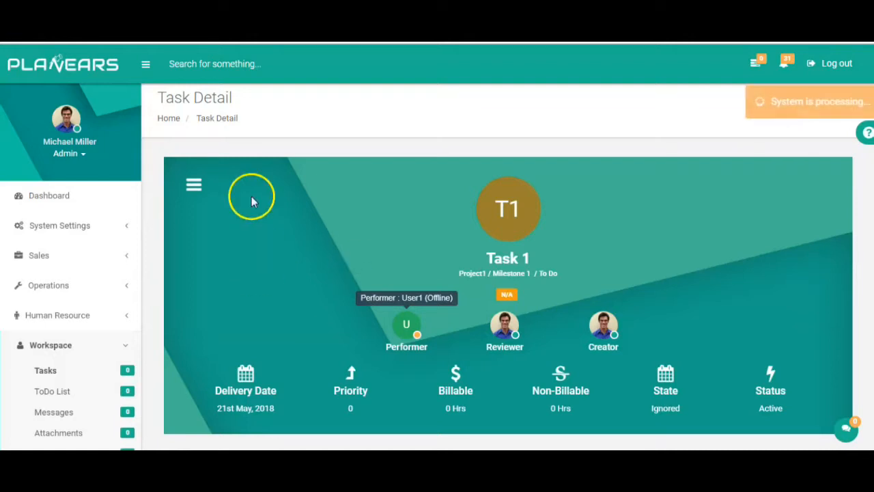
{"action": "left_click", "coordinate": [193, 184]}
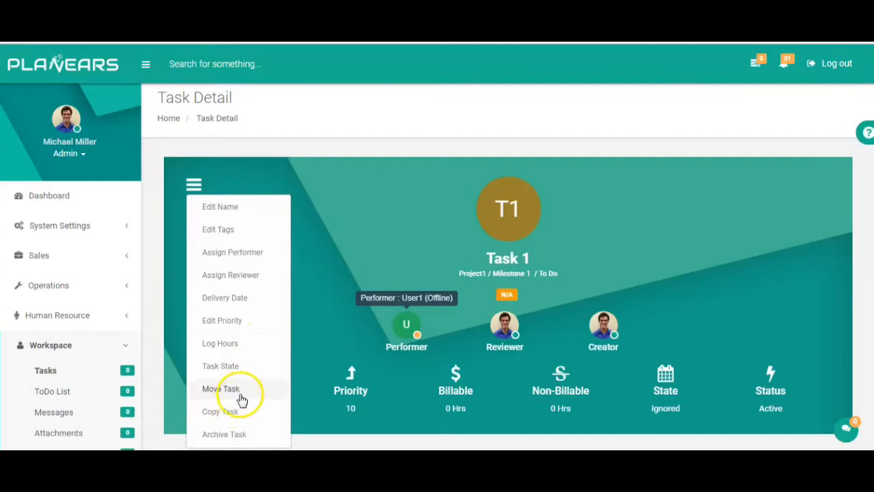
Step: Choose In-progress in the Task State dropdown and update Task 1
{"action": "left_click", "coordinate": [236, 365]}
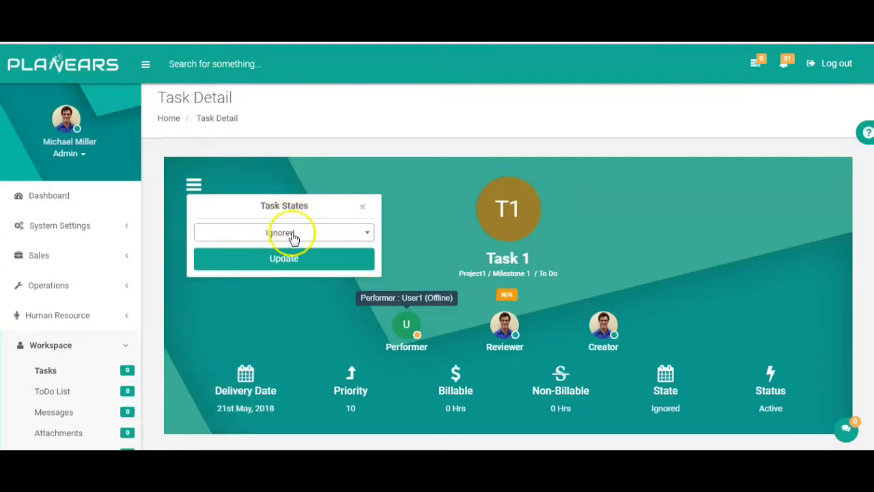
{"action": "left_click", "coordinate": [334, 232]}
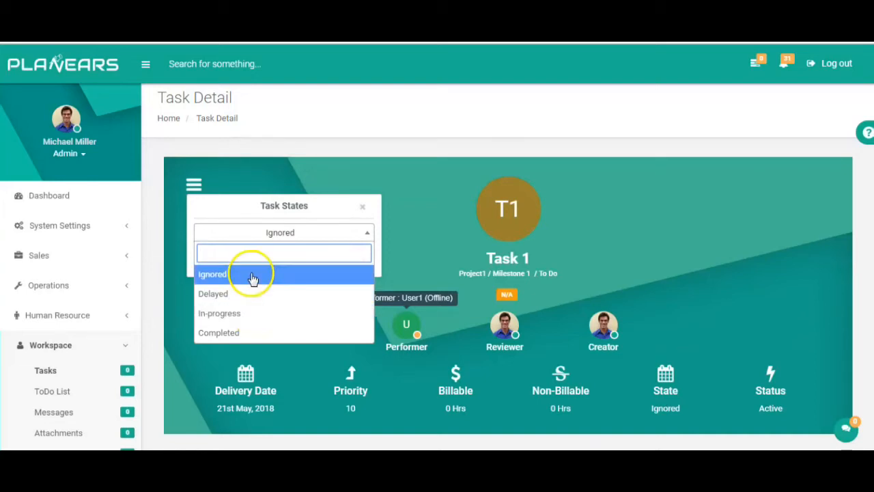
{"action": "left_click", "coordinate": [246, 317]}
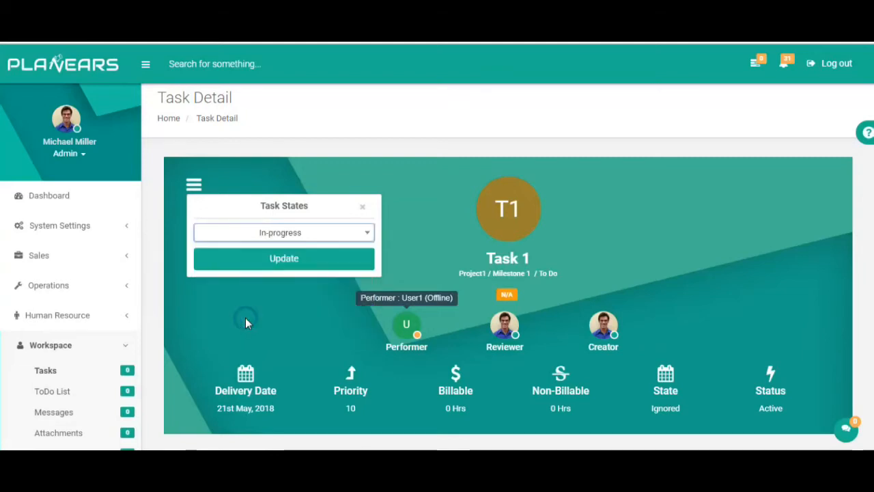
{"action": "left_click", "coordinate": [303, 262]}
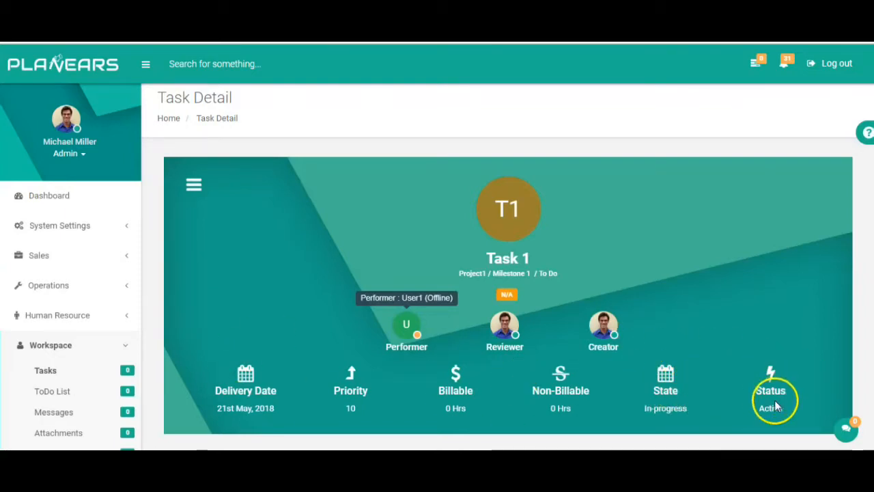
{"action": "left_click", "coordinate": [194, 190]}
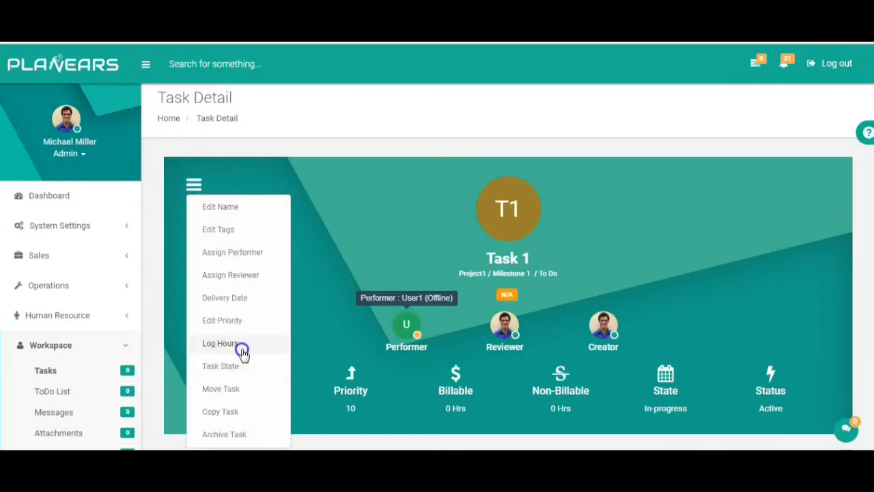
Step: Log 02:01 of billable time on Task 1, totalling 2.01667 billable hours
{"action": "left_click", "coordinate": [220, 344]}
{"action": "left_click", "coordinate": [357, 231]}
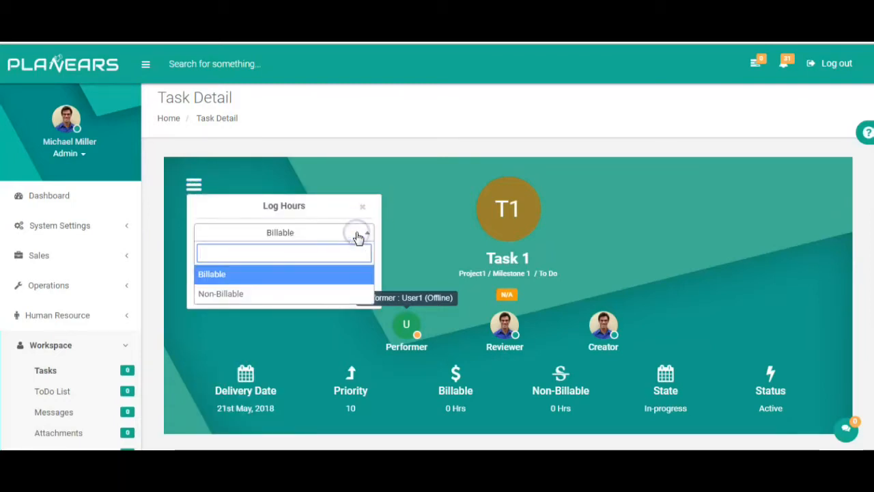
{"action": "left_click", "coordinate": [270, 274]}
{"action": "left_click", "coordinate": [270, 271]}
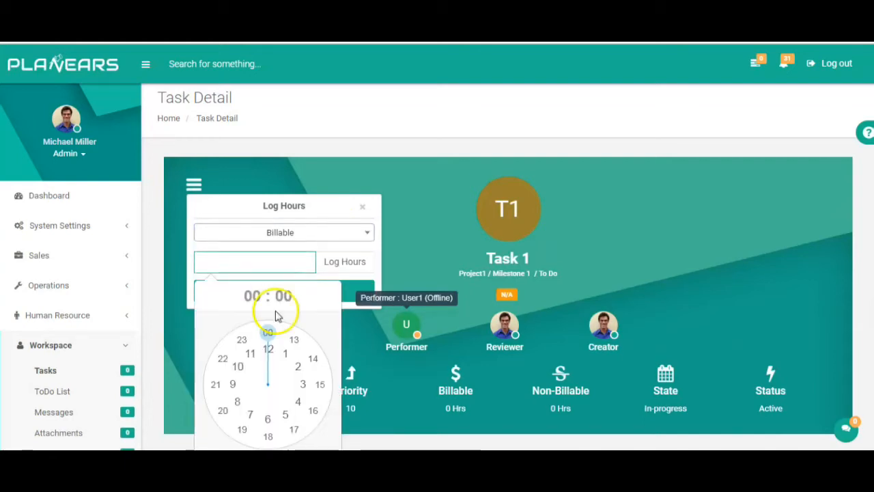
{"action": "left_click", "coordinate": [299, 367]}
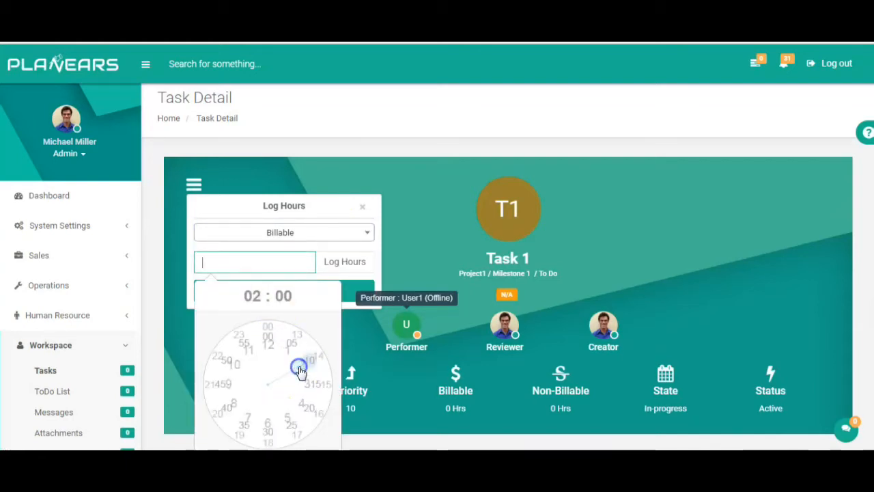
{"action": "left_click", "coordinate": [276, 262]}
{"action": "left_click", "coordinate": [274, 334]}
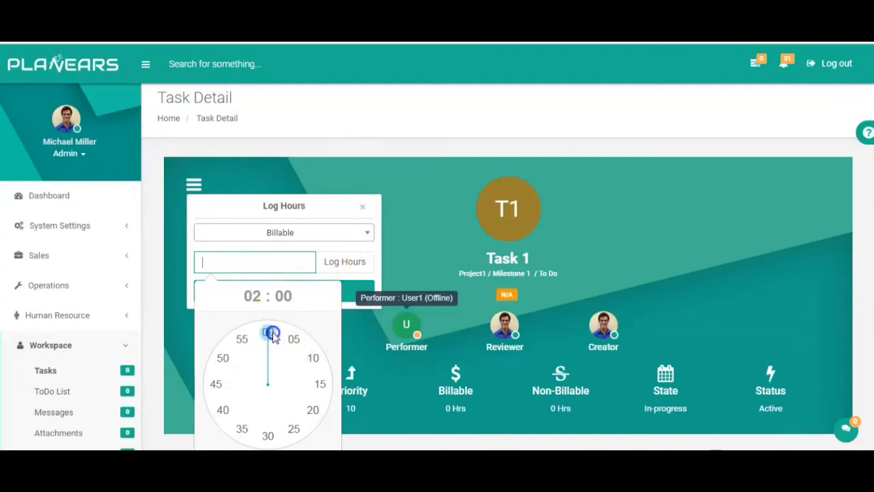
{"action": "left_click", "coordinate": [284, 290]}
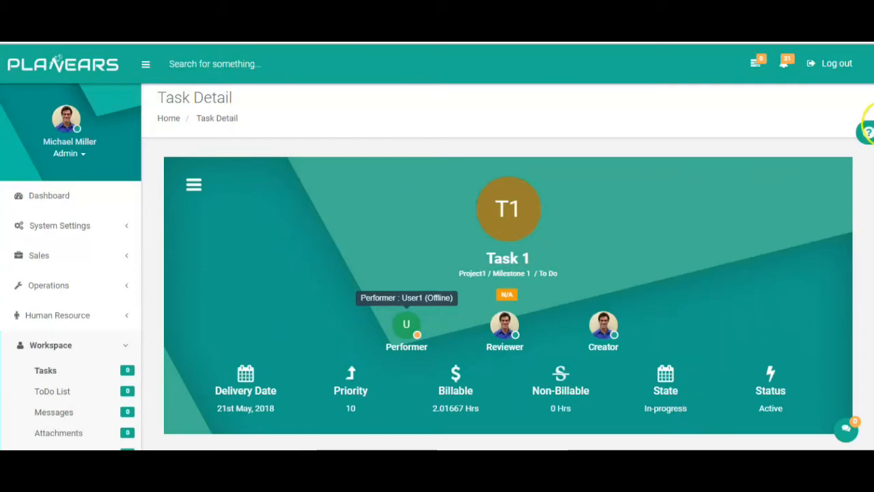
Step: Update Task 1's description to 'Test', then review the activity log recording the change
{"action": "scroll", "coordinate": [867, 115], "scroll_direction": "down", "scroll_amount": 5}
{"action": "scroll", "coordinate": [867, 115], "scroll_direction": "up", "scroll_amount": 3}
{"action": "scroll", "coordinate": [380, 247], "scroll_direction": "down", "scroll_amount": 3}
{"action": "left_click", "coordinate": [380, 247]}
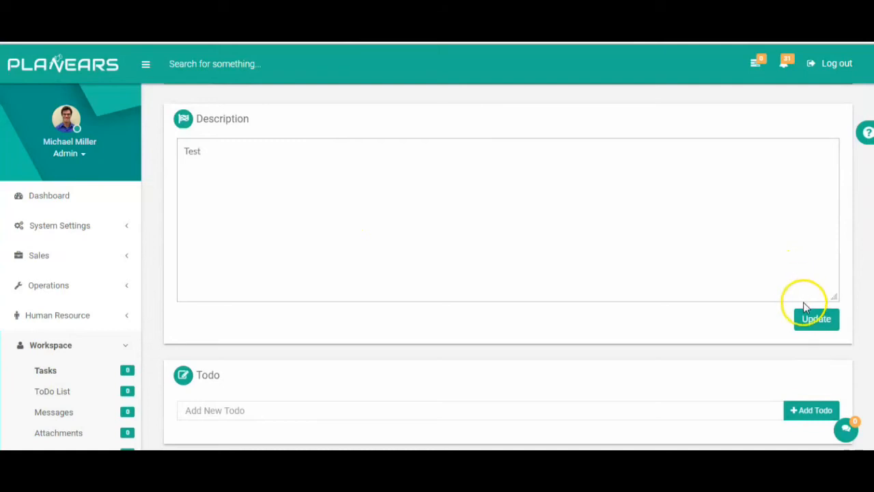
{"action": "left_click", "coordinate": [808, 318]}
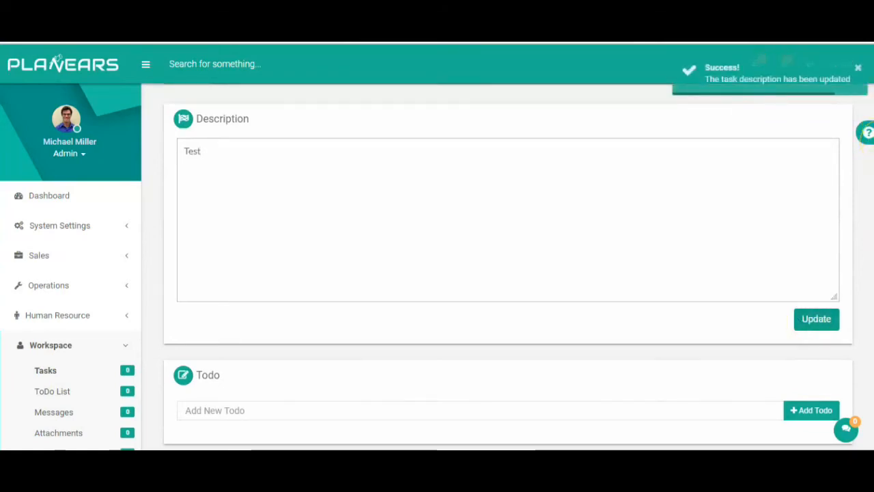
{"action": "scroll", "coordinate": [786, 209], "scroll_direction": "down", "scroll_amount": 2}
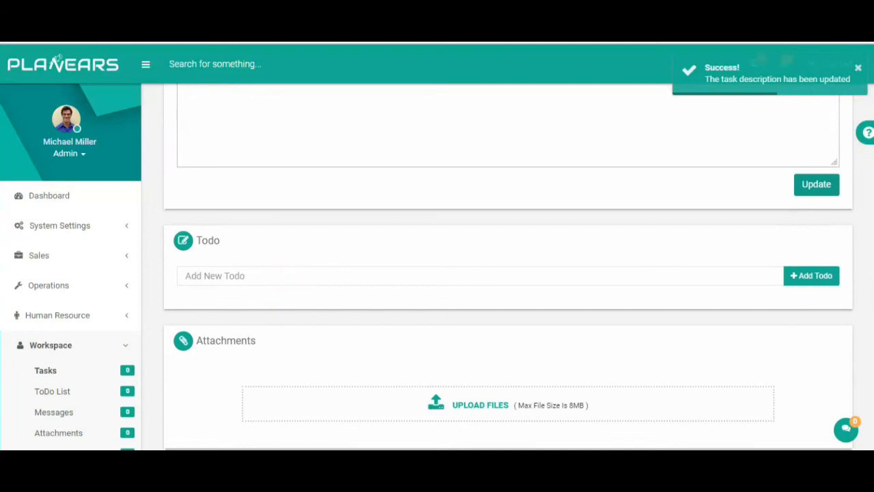
{"action": "scroll", "coordinate": [58, 59], "scroll_direction": "down", "scroll_amount": 4}
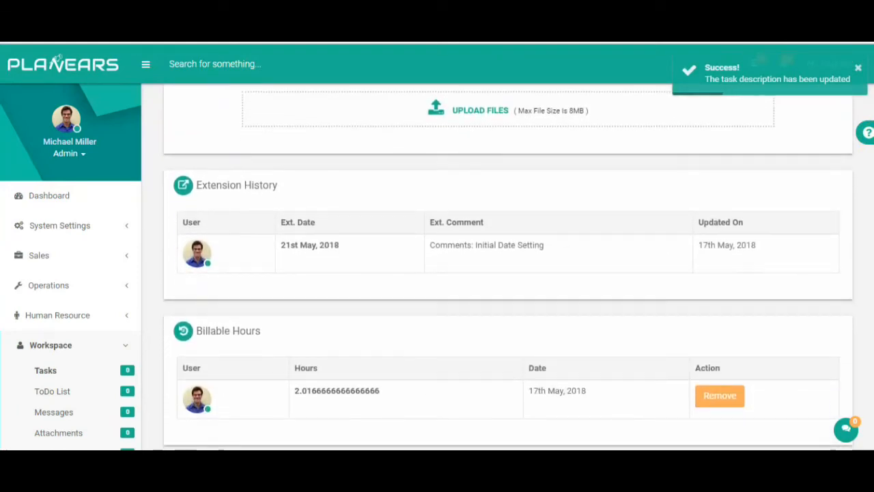
{"action": "scroll", "coordinate": [59, 60], "scroll_direction": "down", "scroll_amount": 5}
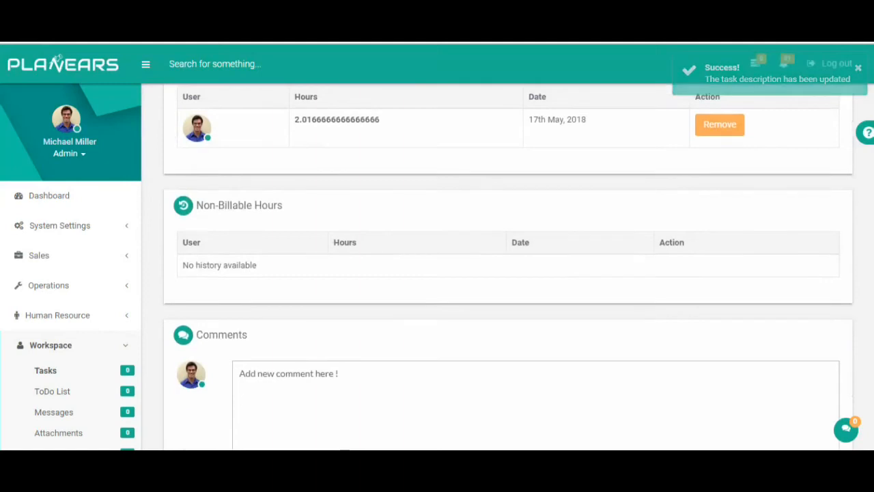
{"action": "scroll", "coordinate": [59, 59], "scroll_direction": "down", "scroll_amount": 2}
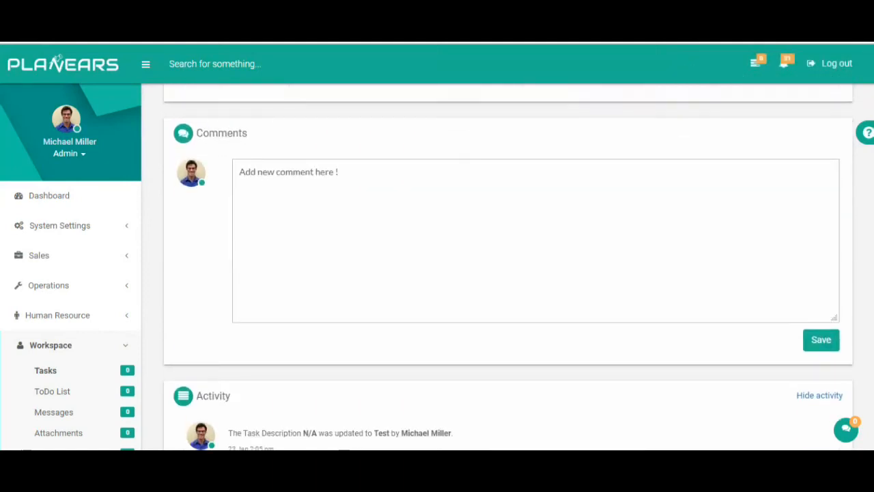
{"action": "scroll", "coordinate": [58, 60], "scroll_direction": "down", "scroll_amount": 4}
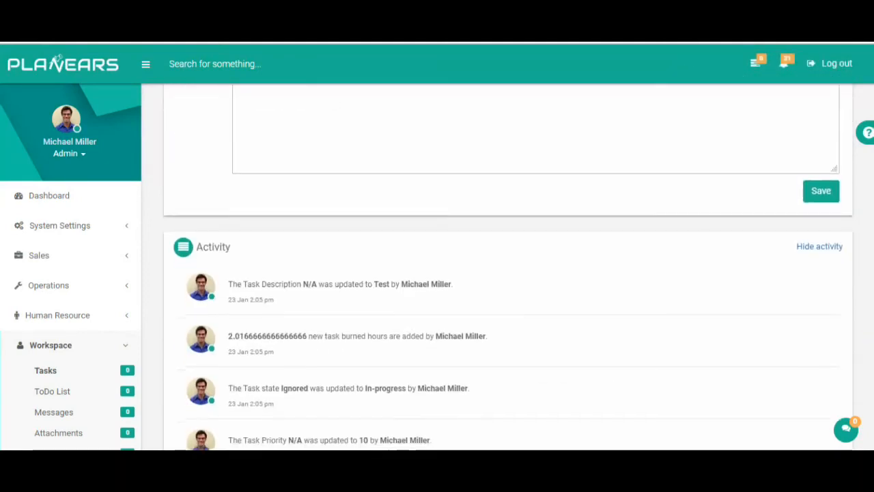
{"action": "scroll", "coordinate": [58, 59], "scroll_direction": "down", "scroll_amount": 2}
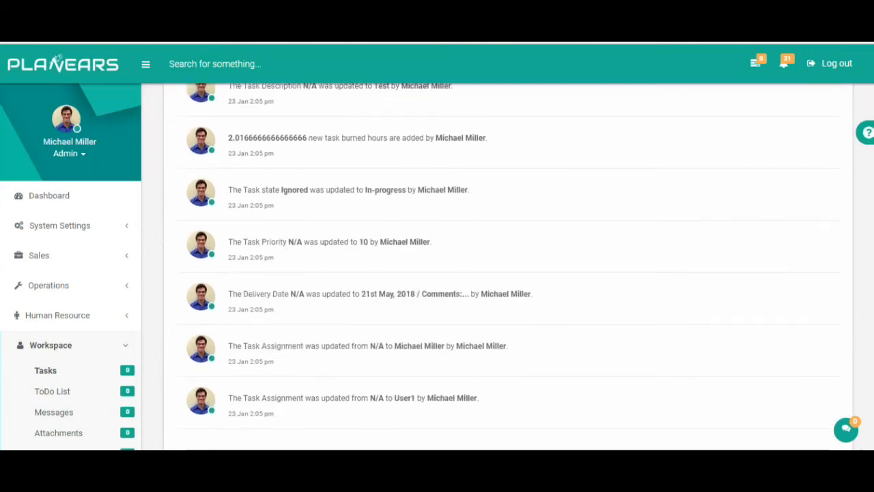
{"action": "scroll", "coordinate": [58, 59], "scroll_direction": "up", "scroll_amount": 15}
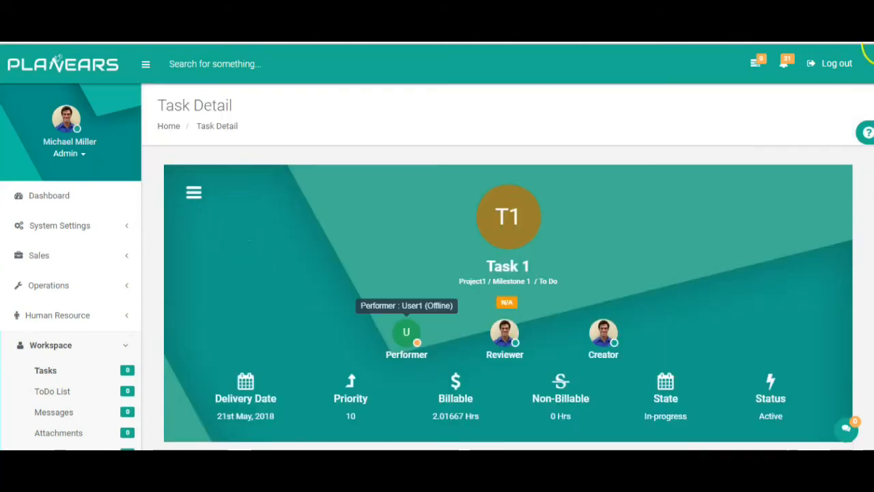
Step: Add a todo item named 'test' to Task 1
{"action": "scroll", "coordinate": [365, 398], "scroll_direction": "down", "scroll_amount": 5}
{"action": "left_click", "coordinate": [365, 397]}
{"action": "type", "text": "test"}
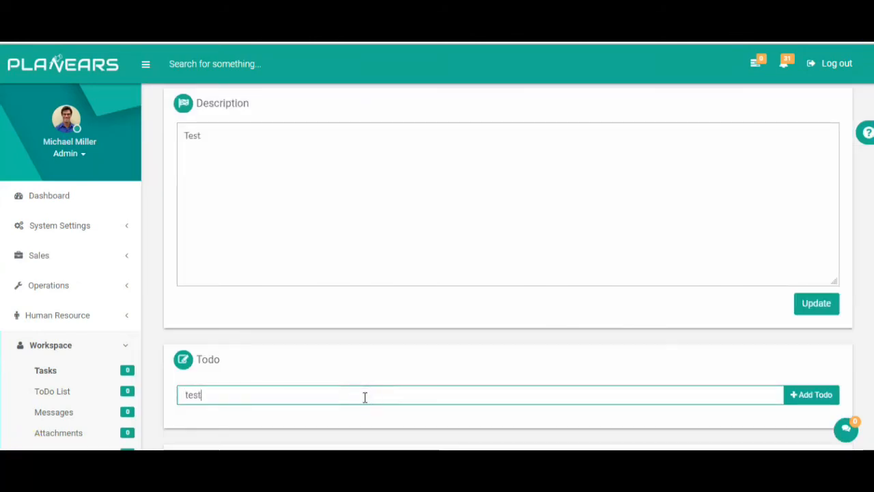
{"action": "left_click", "coordinate": [818, 399]}
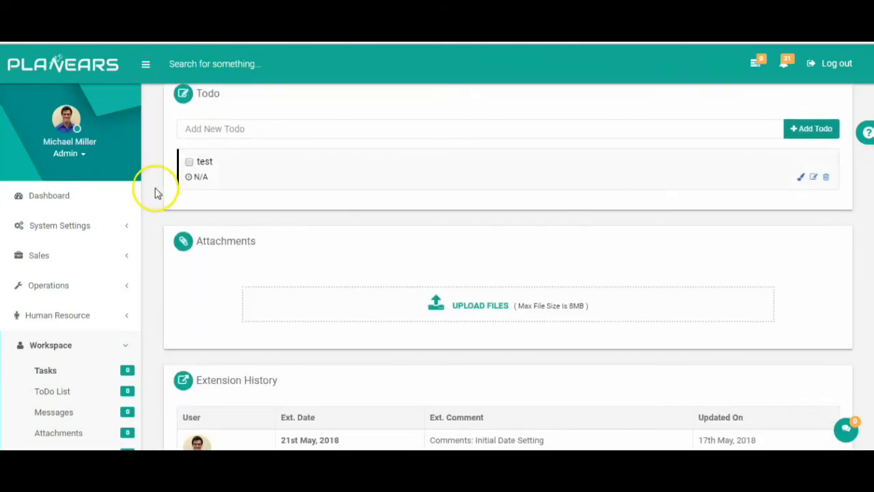
Step: Choose download.jpg as a file attachment for Task 1
{"action": "left_click", "coordinate": [471, 316]}
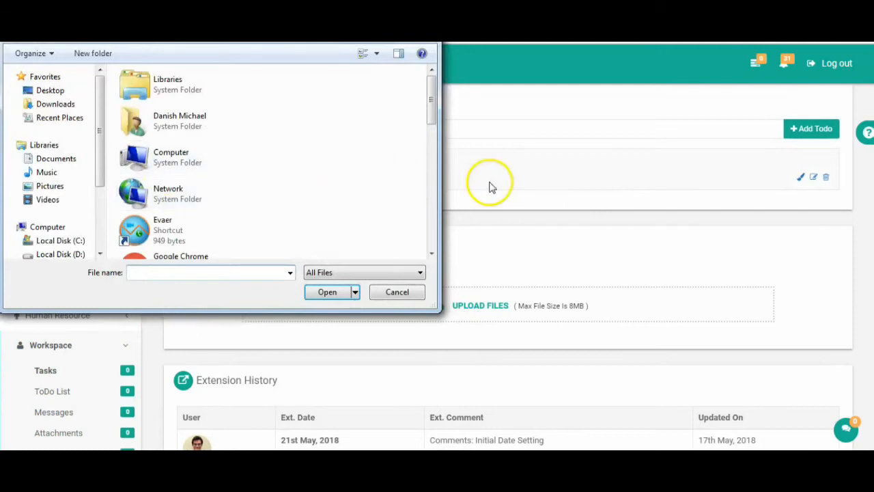
{"action": "left_click_drag", "start_coordinate": [432, 102], "coordinate": [442, 249]}
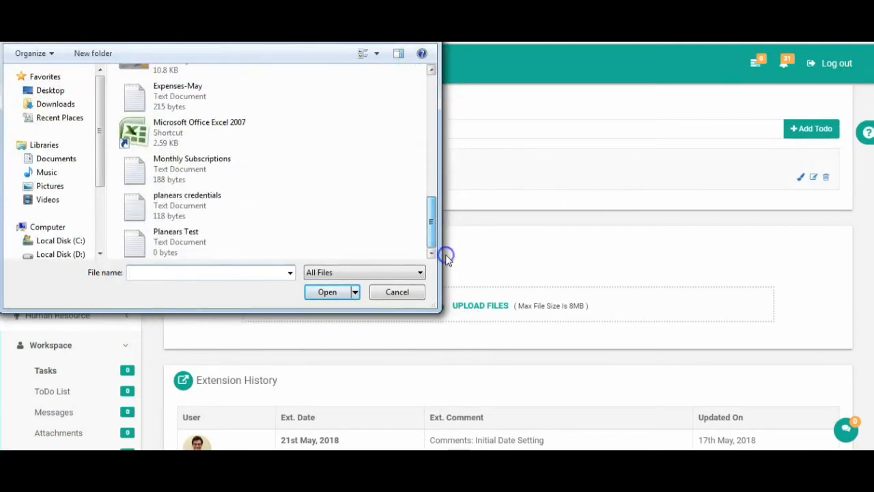
{"action": "scroll", "coordinate": [205, 137], "scroll_direction": "up", "scroll_amount": 1}
{"action": "left_click", "coordinate": [162, 118]}
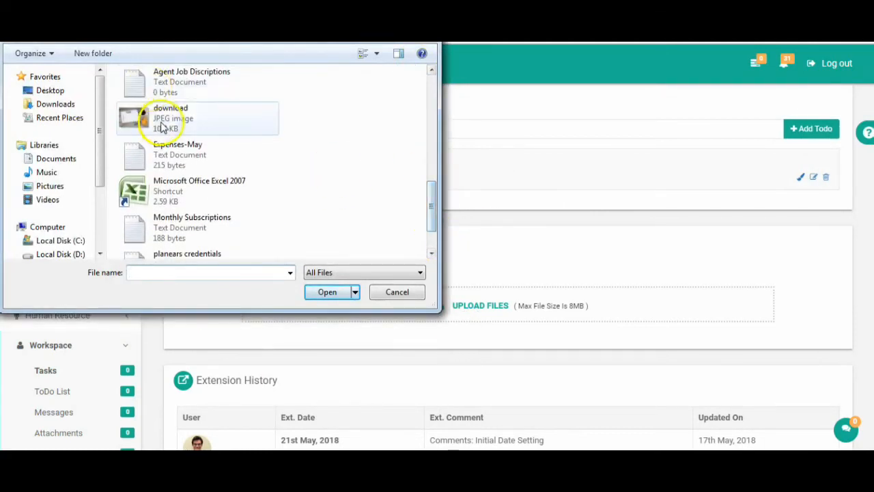
{"action": "left_click", "coordinate": [334, 295]}
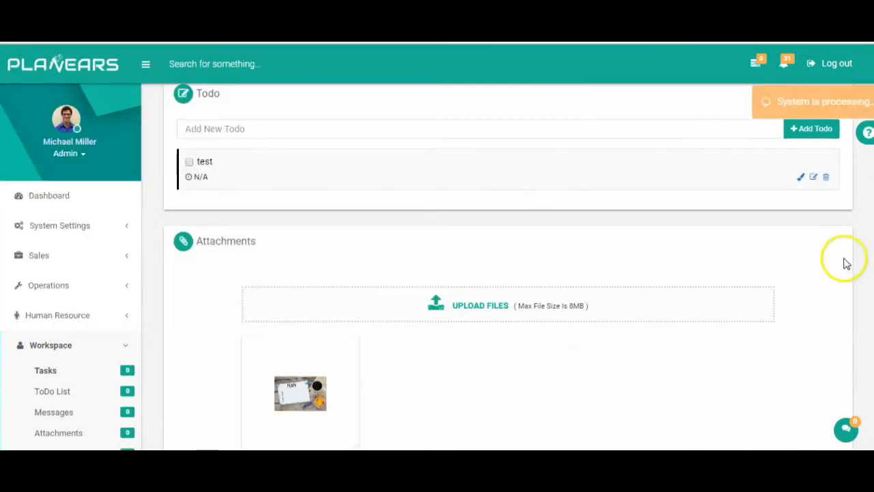
{"action": "scroll", "coordinate": [757, 289], "scroll_direction": "down", "scroll_amount": 3}
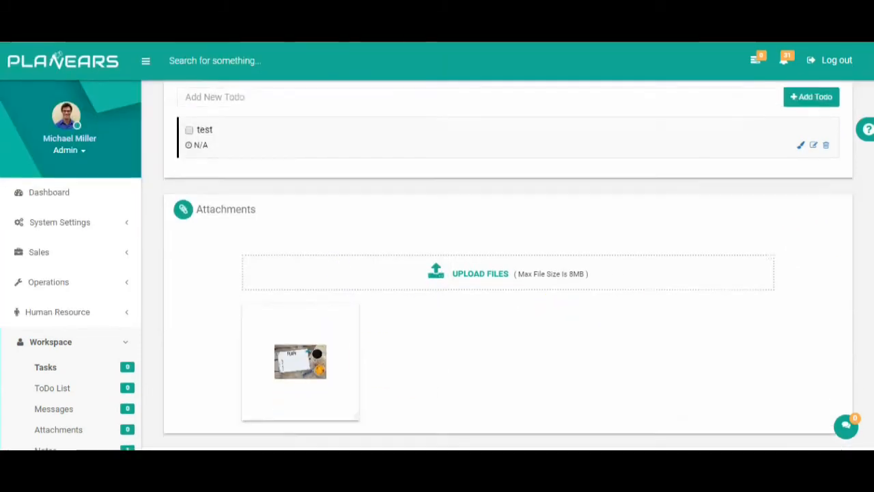
Step: Finish uploading the download.jpg attachment from its thumbnail
{"action": "mouse_move", "coordinate": [272, 250]}
{"action": "left_click", "coordinate": [258, 236]}
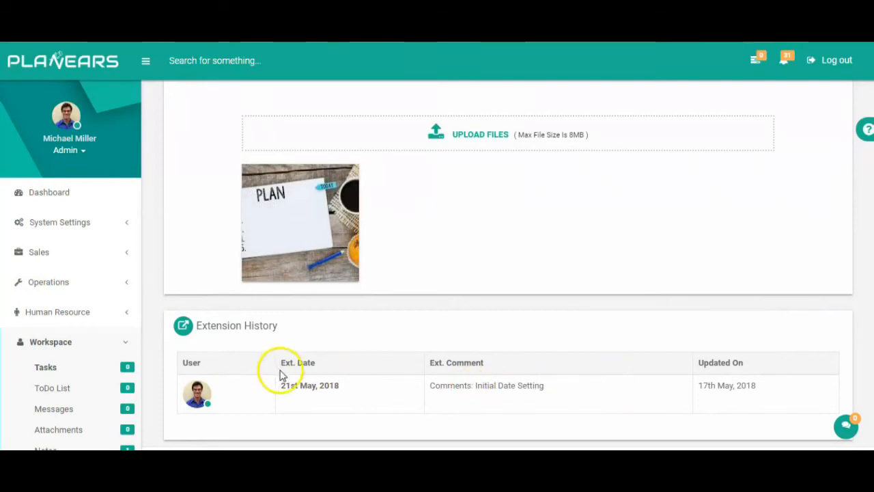
{"action": "scroll", "coordinate": [508, 260], "scroll_direction": "down", "scroll_amount": 3}
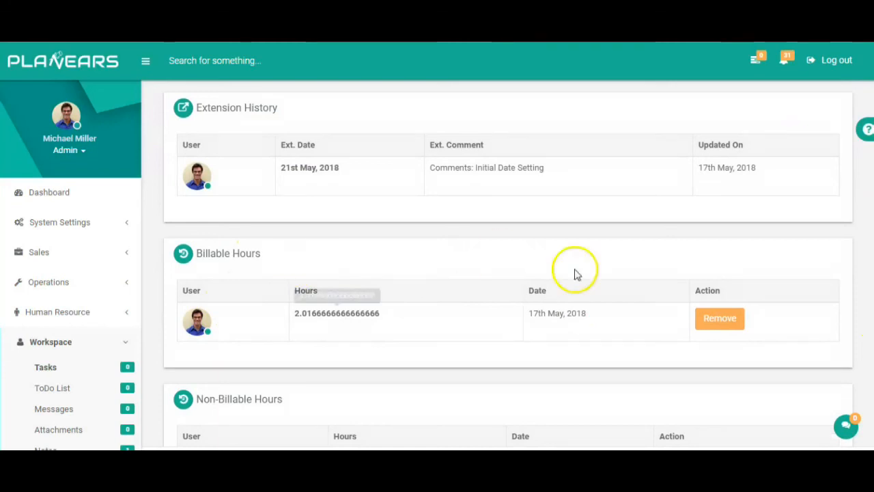
{"action": "scroll", "coordinate": [873, 266], "scroll_direction": "down", "scroll_amount": 3}
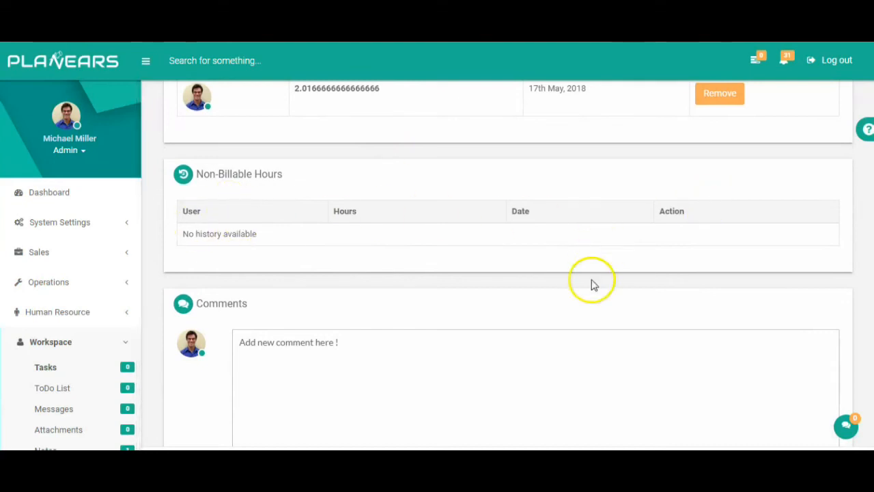
Step: Post the comment 'hi' on Task 1 and confirm it heads the activity log
{"action": "left_click", "coordinate": [452, 380]}
{"action": "left_click", "coordinate": [779, 401]}
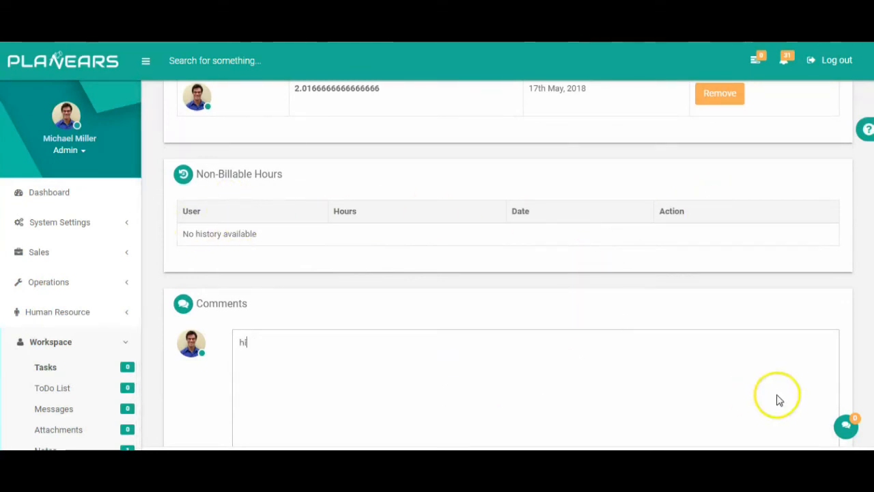
{"action": "scroll", "coordinate": [509, 273], "scroll_direction": "down", "scroll_amount": 2}
{"action": "left_click", "coordinate": [823, 364]}
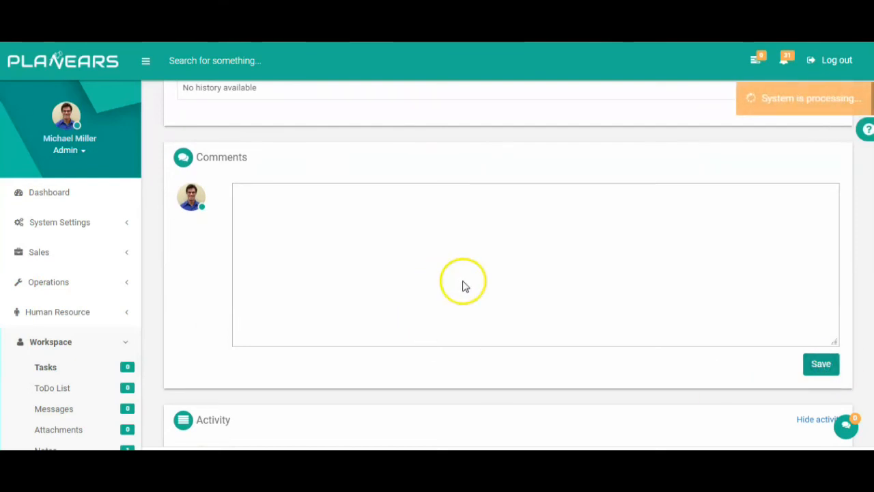
{"action": "scroll", "coordinate": [868, 311], "scroll_direction": "down", "scroll_amount": 3}
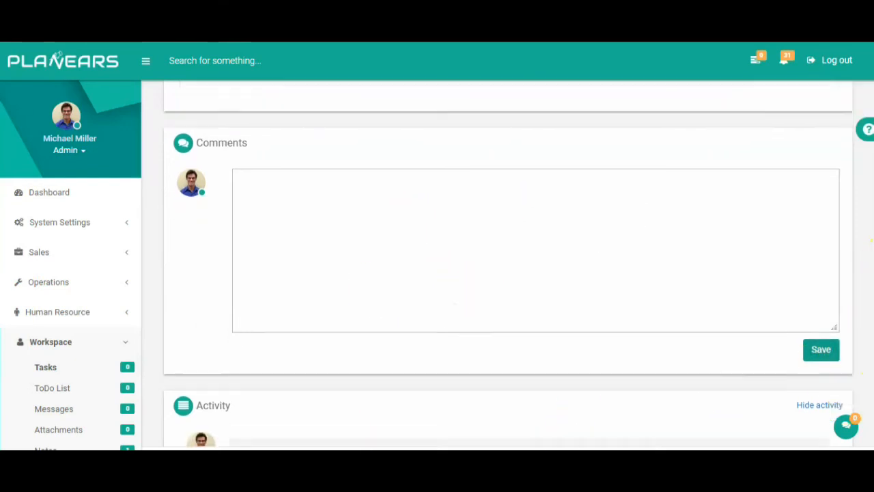
{"action": "scroll", "coordinate": [868, 311], "scroll_direction": "up", "scroll_amount": 3}
{"action": "scroll", "coordinate": [867, 310], "scroll_direction": "down", "scroll_amount": 3}
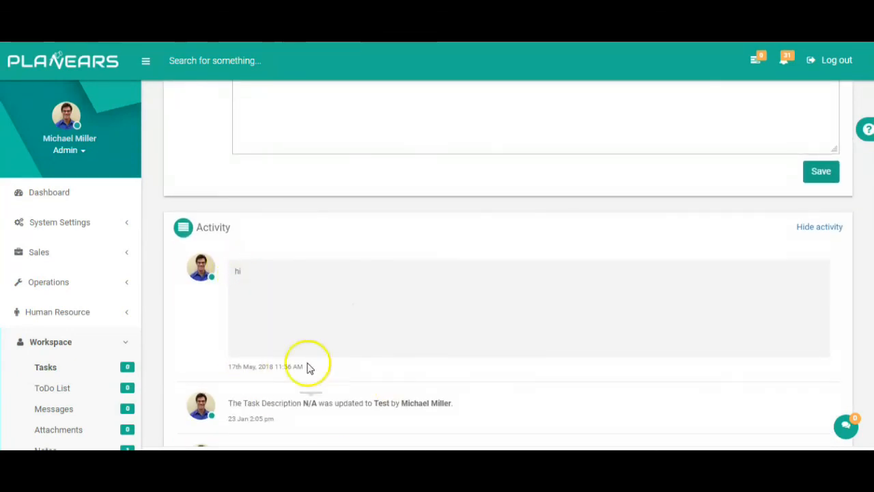
{"action": "scroll", "coordinate": [868, 362], "scroll_direction": "down", "scroll_amount": 4}
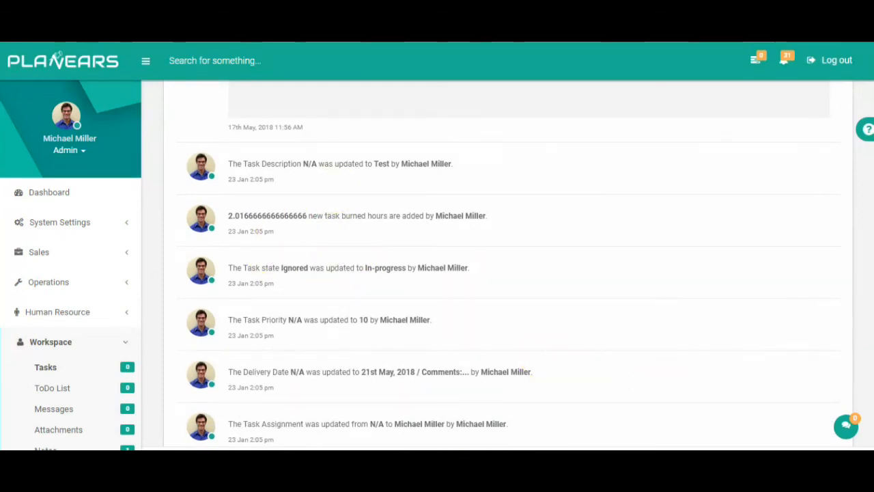
{"action": "scroll", "coordinate": [506, 267], "scroll_direction": "down", "scroll_amount": 2}
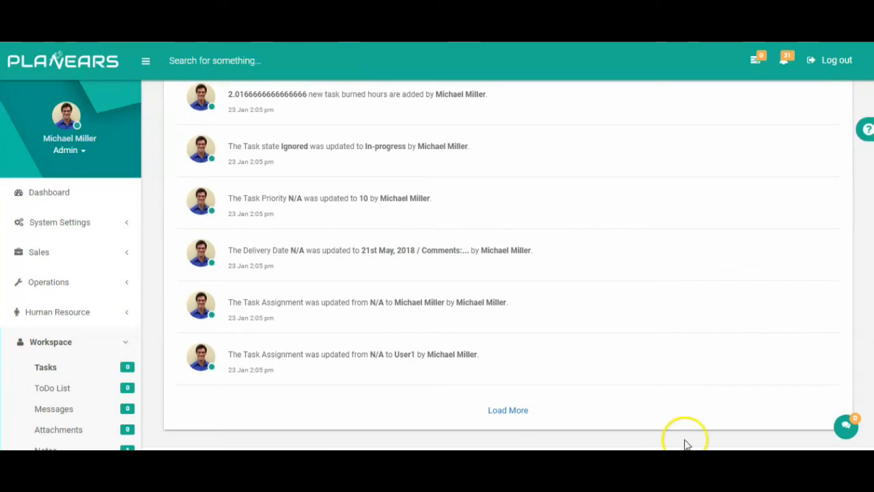
{"action": "scroll", "coordinate": [407, 314], "scroll_direction": "up", "scroll_amount": 20}
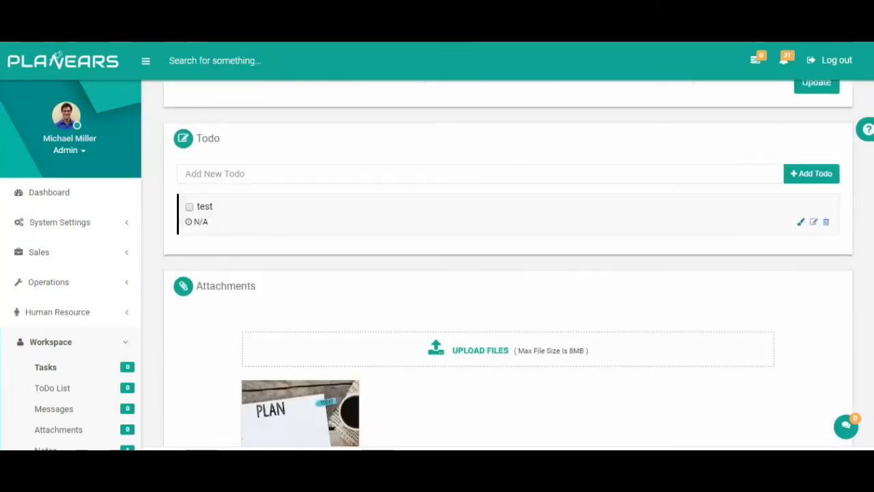
{"action": "scroll", "coordinate": [406, 314], "scroll_direction": "up", "scroll_amount": 1}
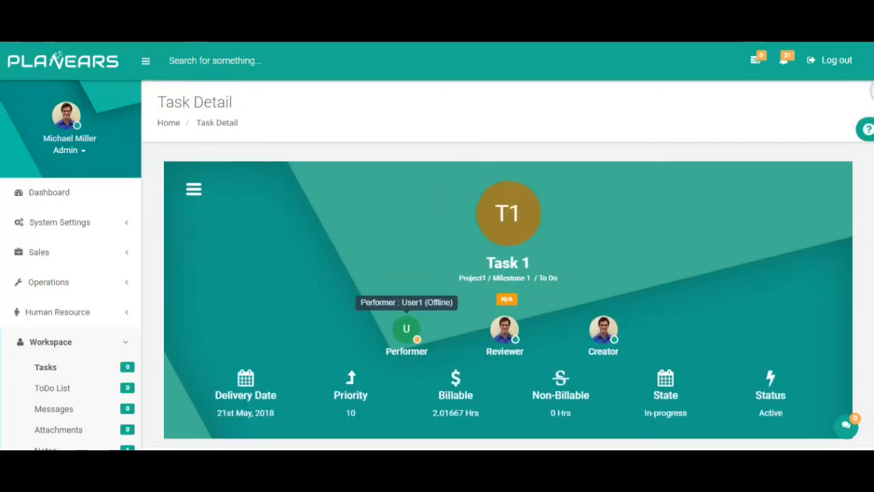